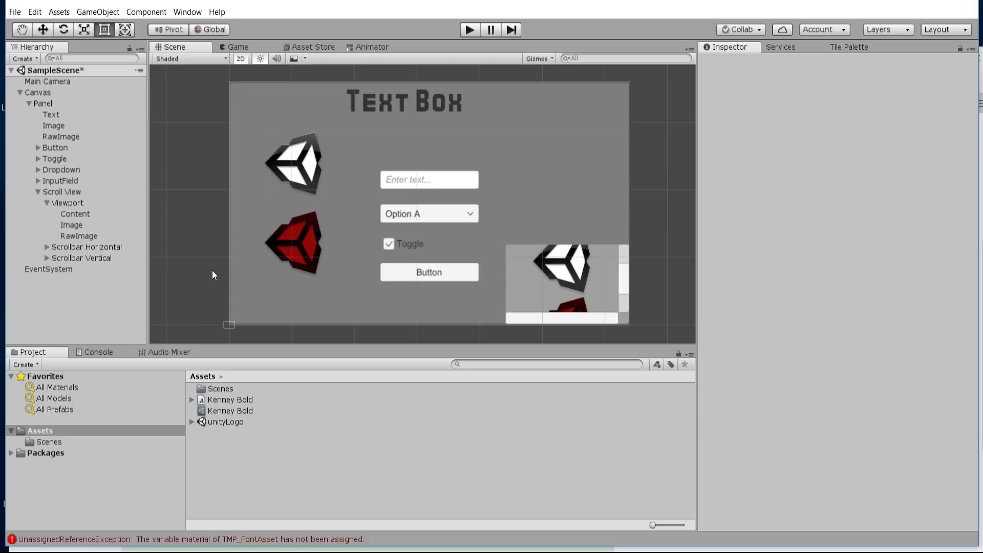
- Examine the available UI element types that can be created as game objects
{"action": "right_click", "coordinate": [75, 293]}
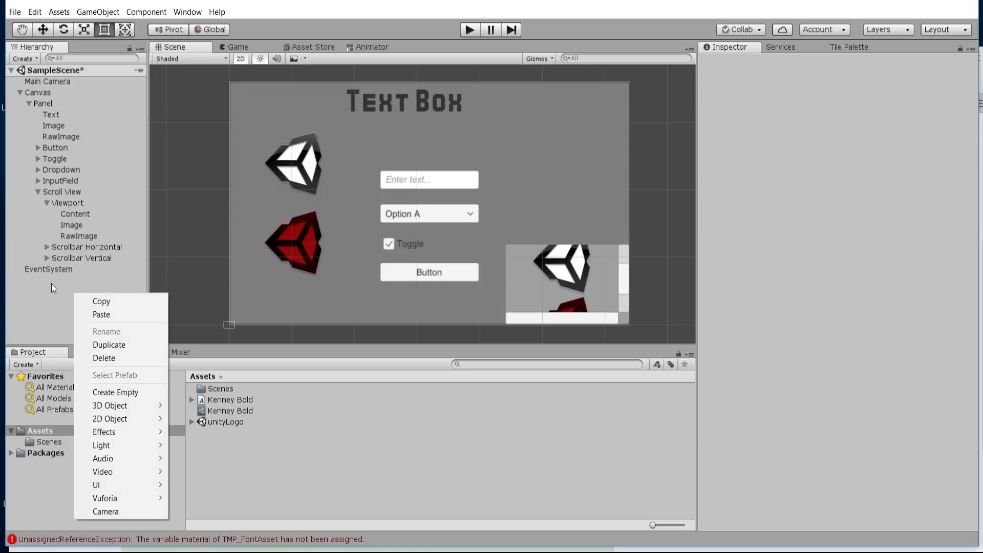
{"action": "left_click", "coordinate": [53, 287]}
{"action": "right_click", "coordinate": [49, 284]}
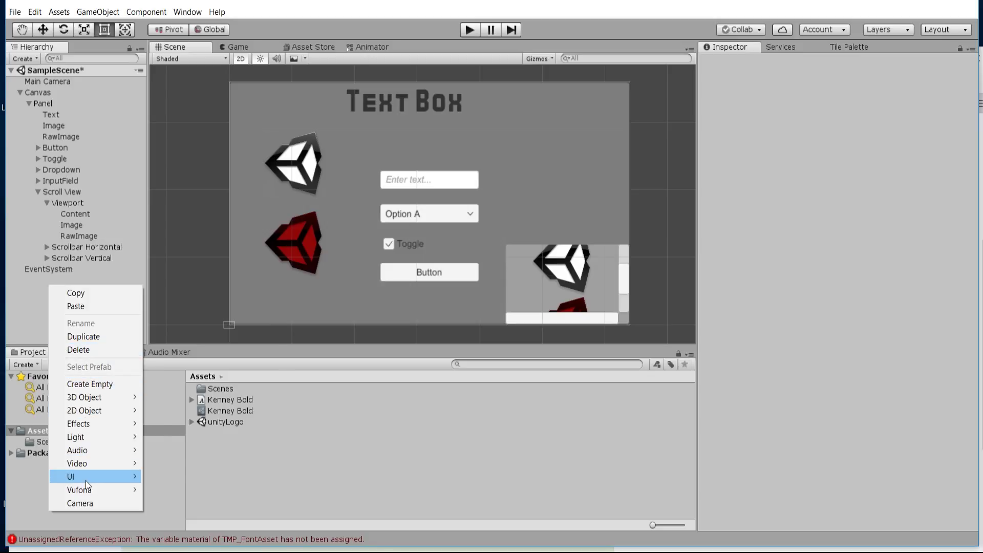
{"action": "mouse_move", "coordinate": [84, 477]}
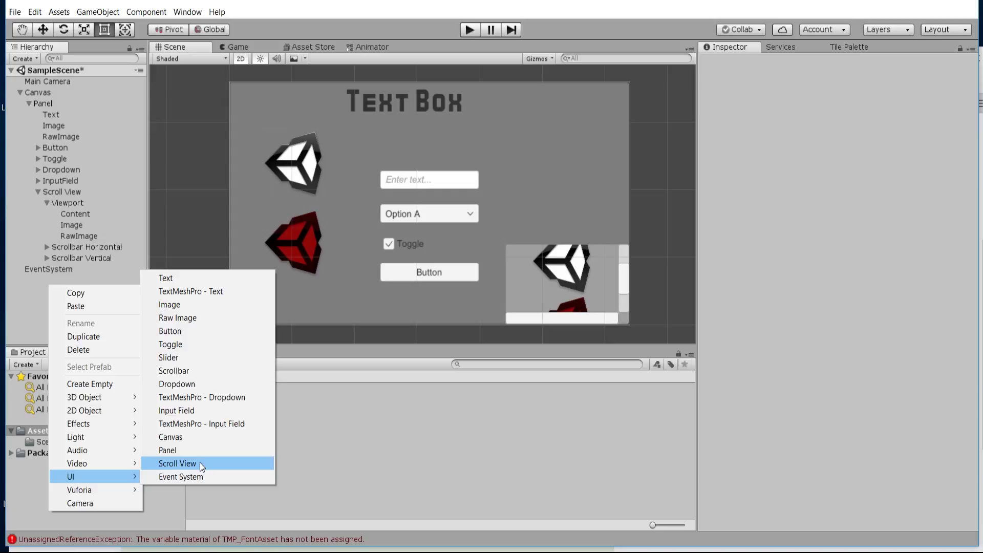
{"action": "left_click", "coordinate": [76, 293]}
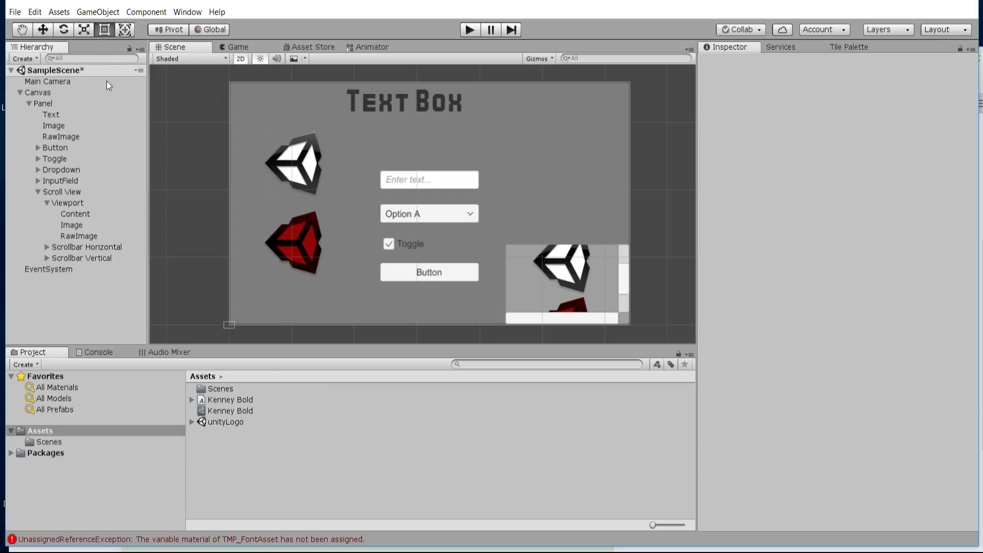
{"action": "left_click", "coordinate": [102, 12]}
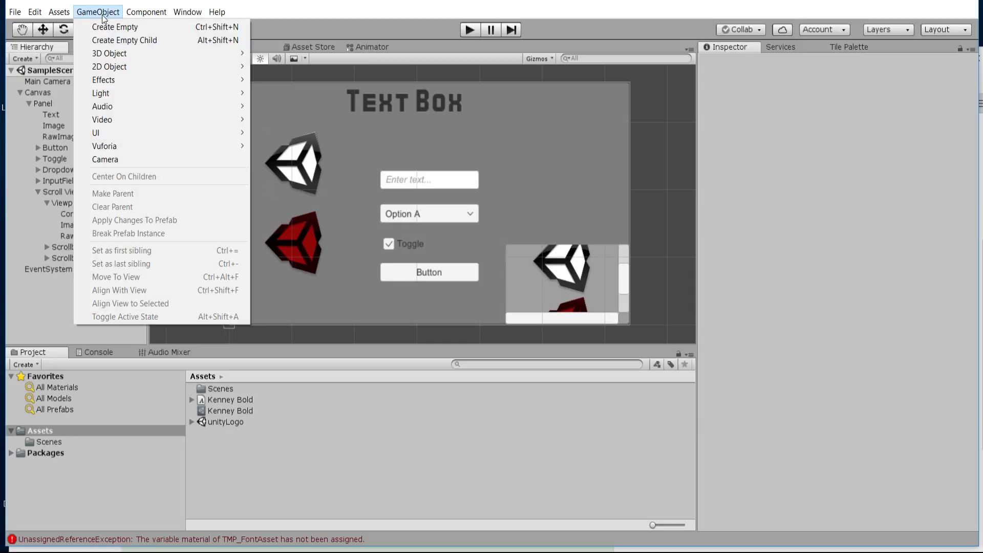
{"action": "mouse_move", "coordinate": [121, 132]}
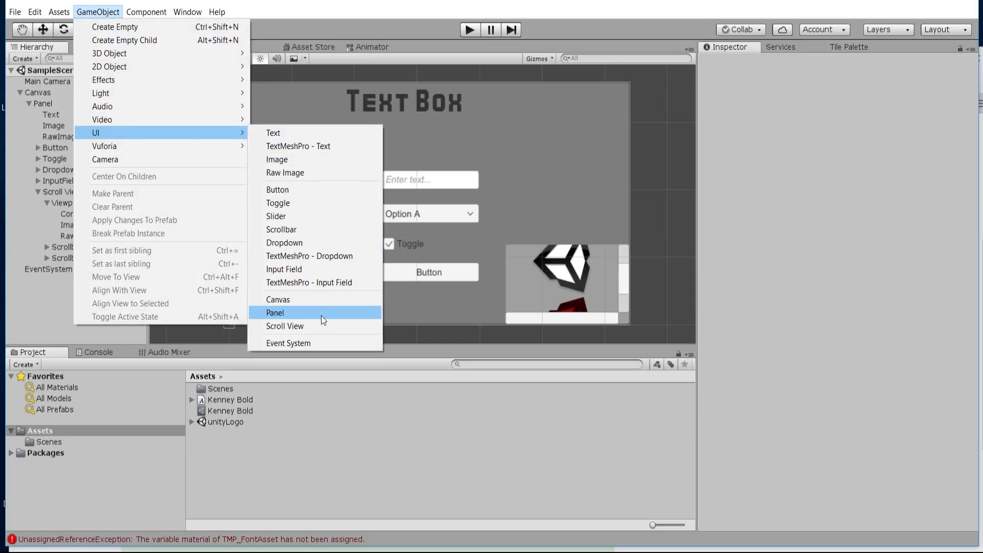
{"action": "left_click", "coordinate": [449, 470]}
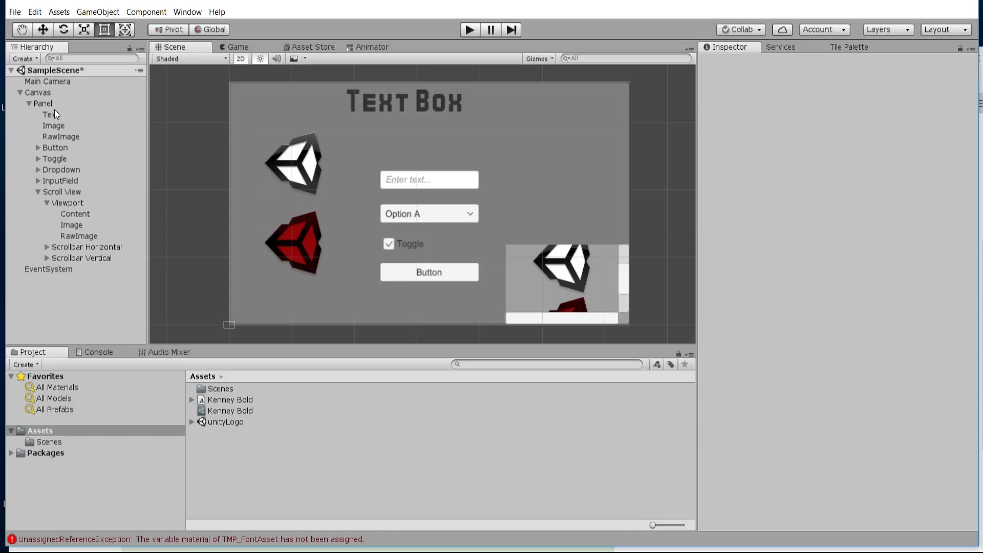
- Examine the parent-child structure of the UI: the Canvas, the Panel, the Button with its child Text, and the title Text
{"action": "left_click", "coordinate": [50, 96]}
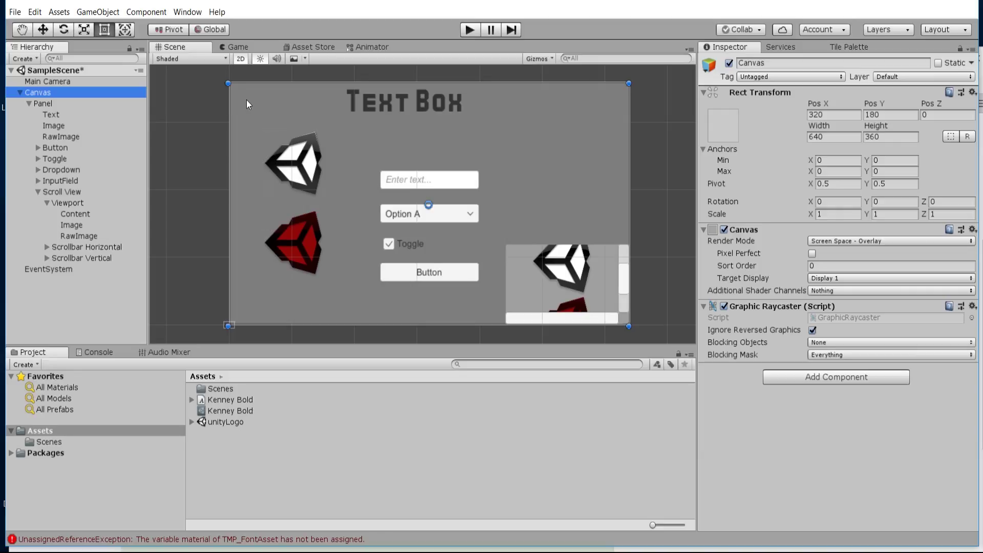
{"action": "scroll", "coordinate": [220, 135], "scroll_direction": "down", "scroll_amount": 1}
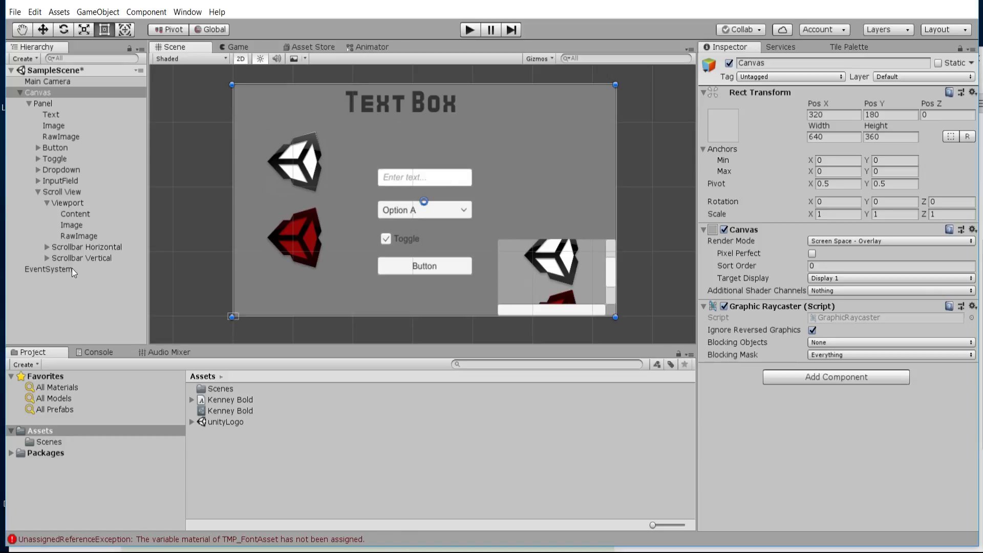
{"action": "left_click", "coordinate": [54, 104]}
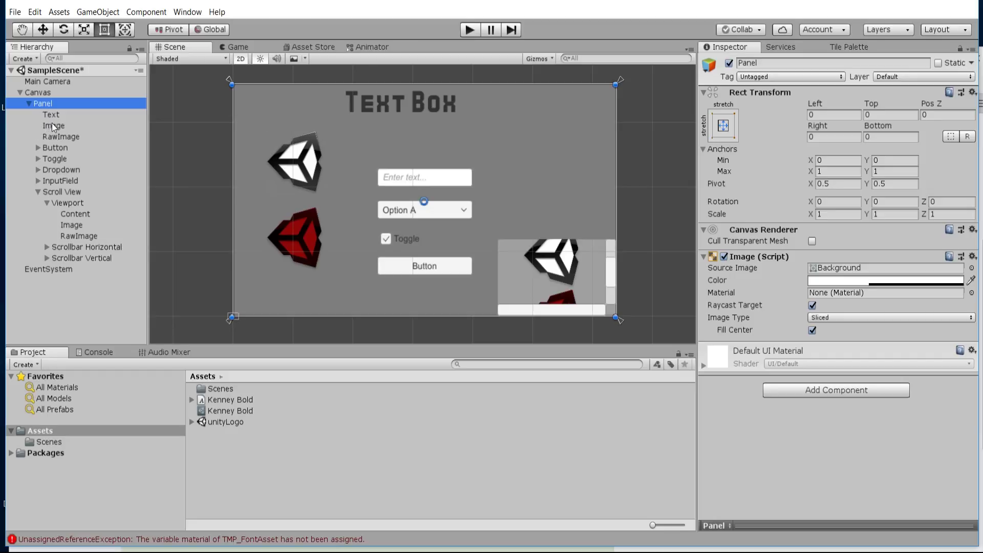
{"action": "left_click", "coordinate": [37, 150]}
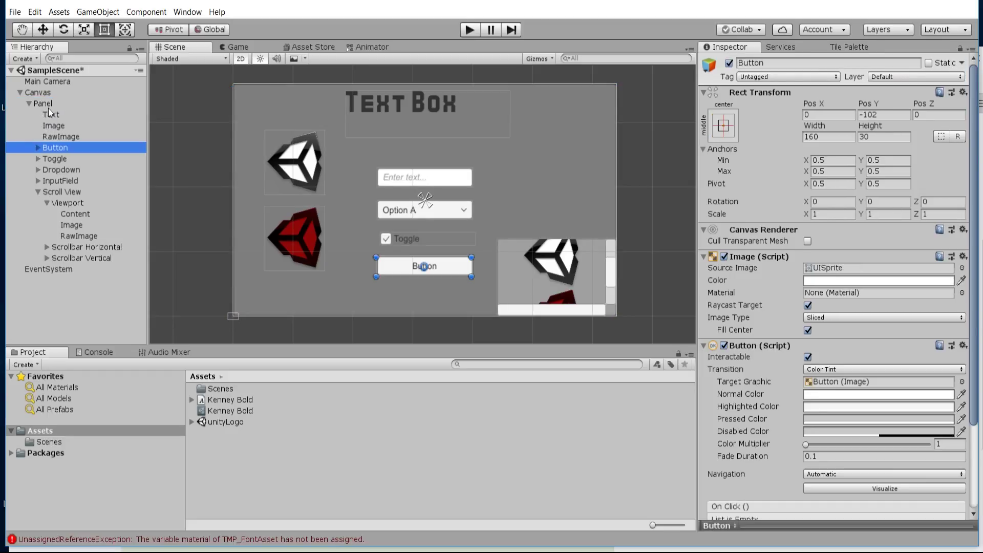
{"action": "left_click", "coordinate": [38, 147]}
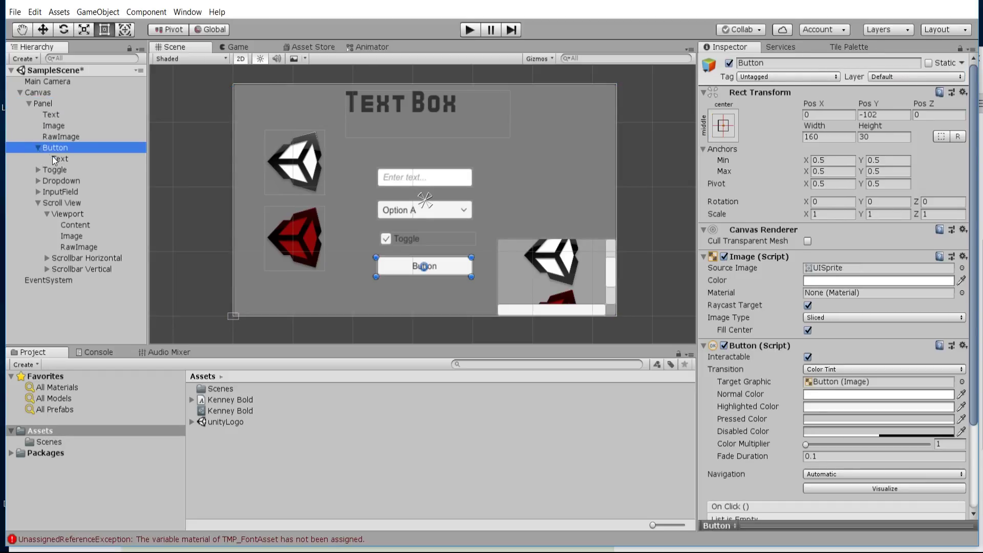
{"action": "left_click", "coordinate": [51, 160]}
{"action": "left_click", "coordinate": [51, 150]}
{"action": "left_click", "coordinate": [57, 159]}
{"action": "left_click", "coordinate": [38, 148]}
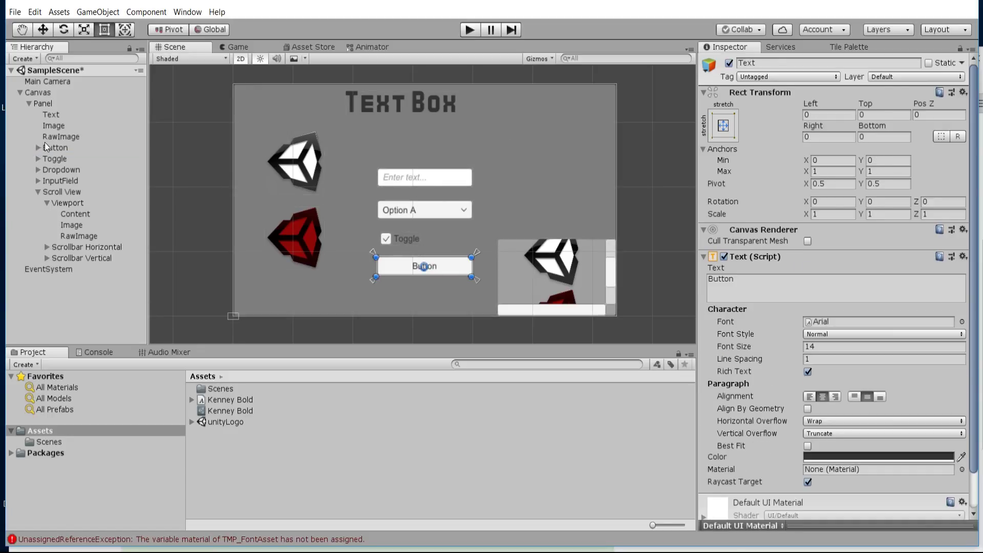
{"action": "left_click", "coordinate": [44, 148]}
{"action": "left_click", "coordinate": [37, 148]}
{"action": "left_click", "coordinate": [44, 103]}
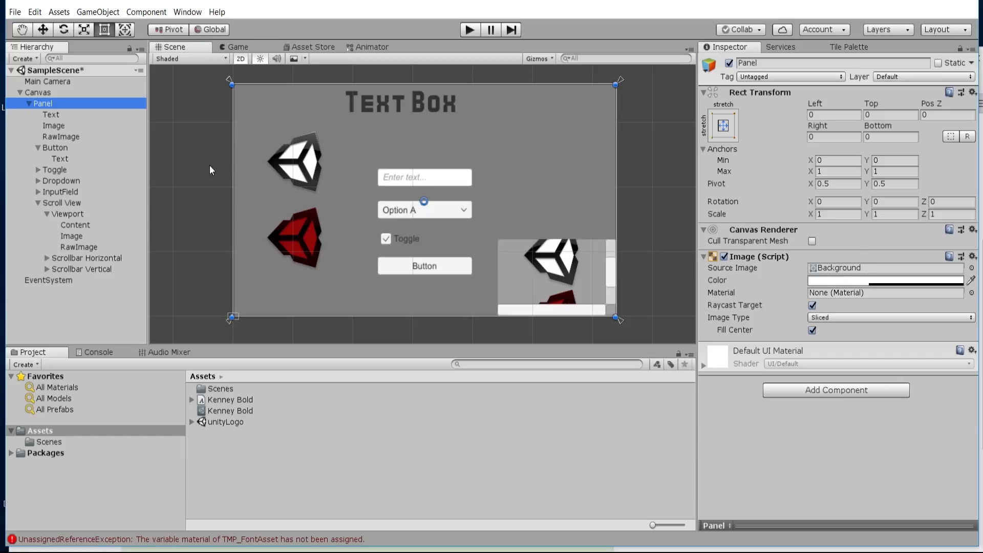
{"action": "left_click", "coordinate": [59, 115]}
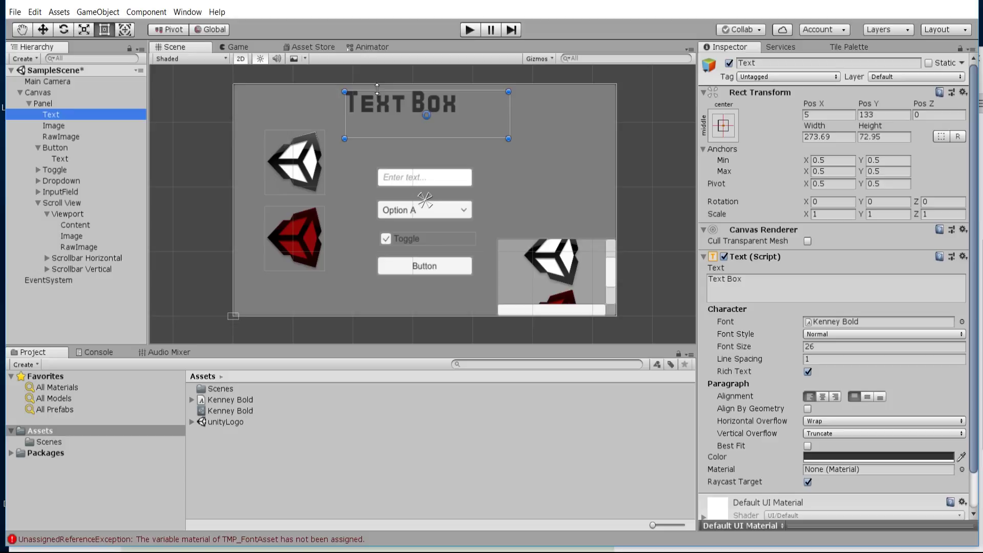
- Temporarily deactivate the Panel with all its child elements, and reactivate it
{"action": "left_click", "coordinate": [47, 104]}
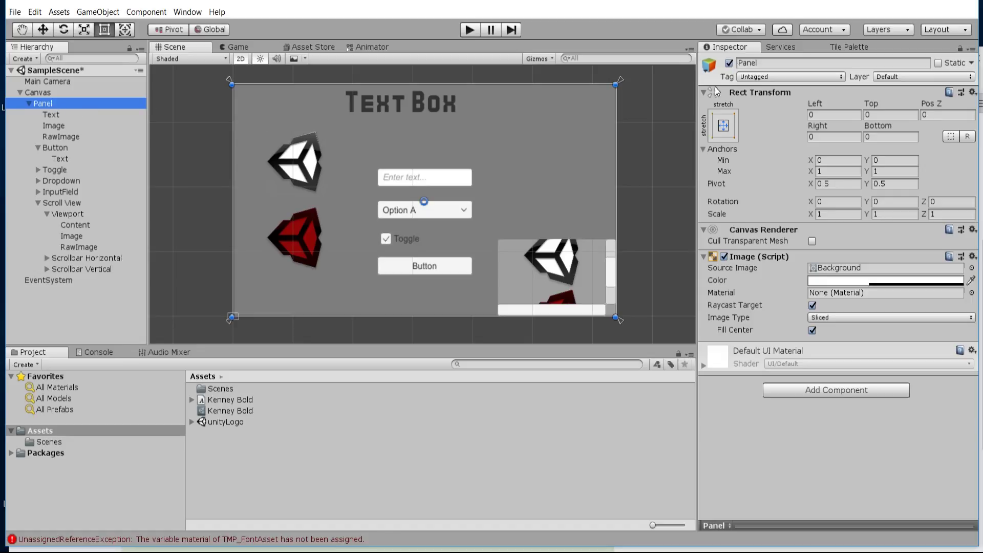
{"action": "left_click", "coordinate": [729, 63]}
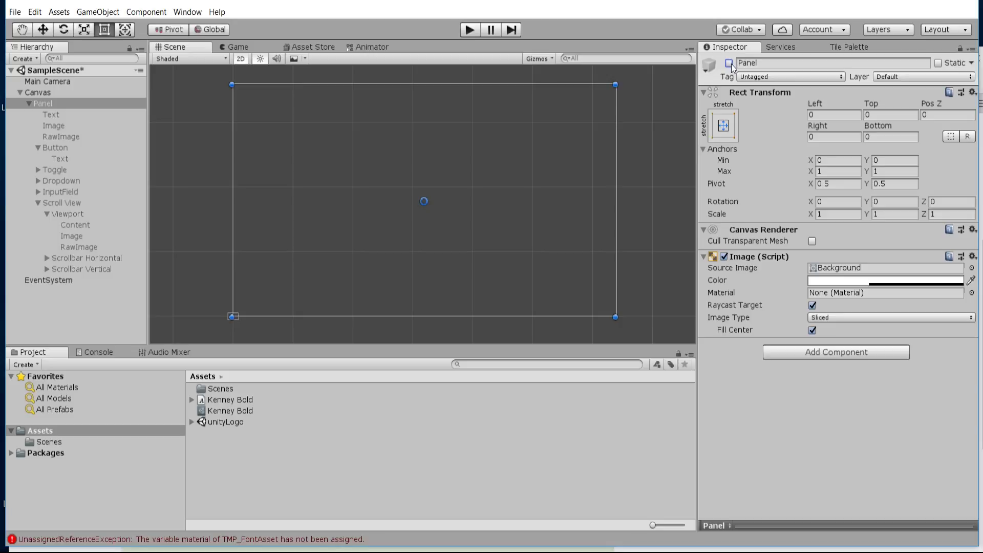
{"action": "left_click", "coordinate": [729, 64]}
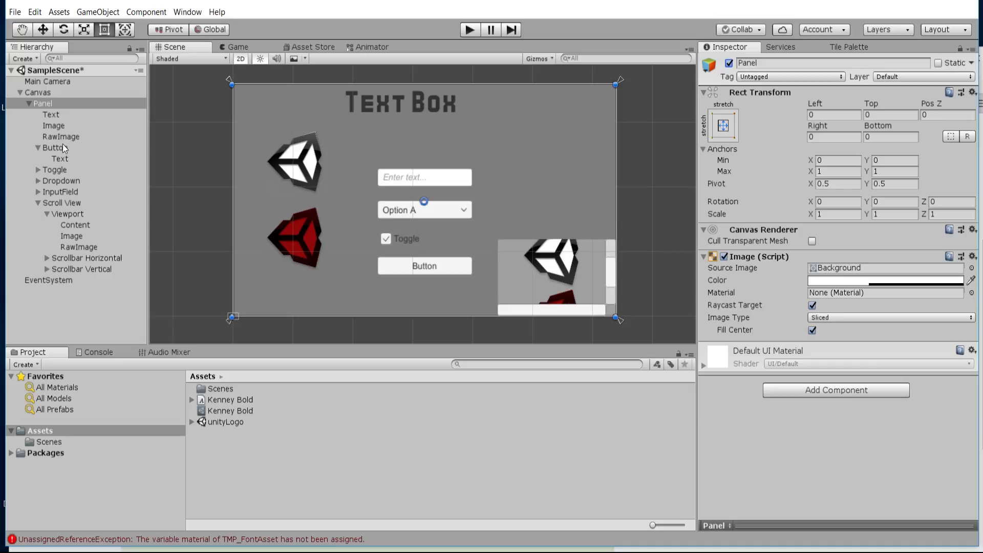
- Add a second line reading "New Line" to the content of the Panel's title Text
{"action": "left_click", "coordinate": [52, 115]}
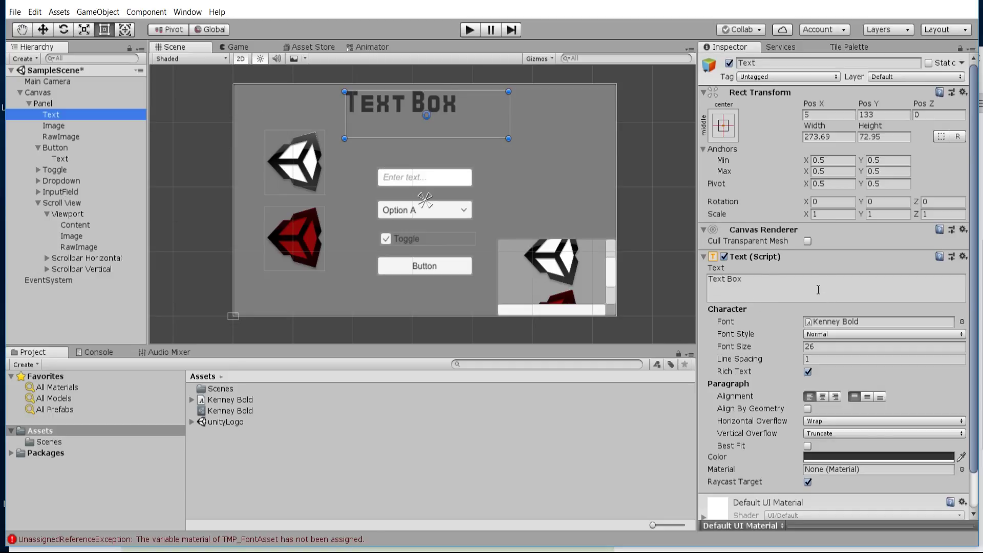
{"action": "left_click", "coordinate": [817, 289]}
{"action": "left_click", "coordinate": [796, 288]}
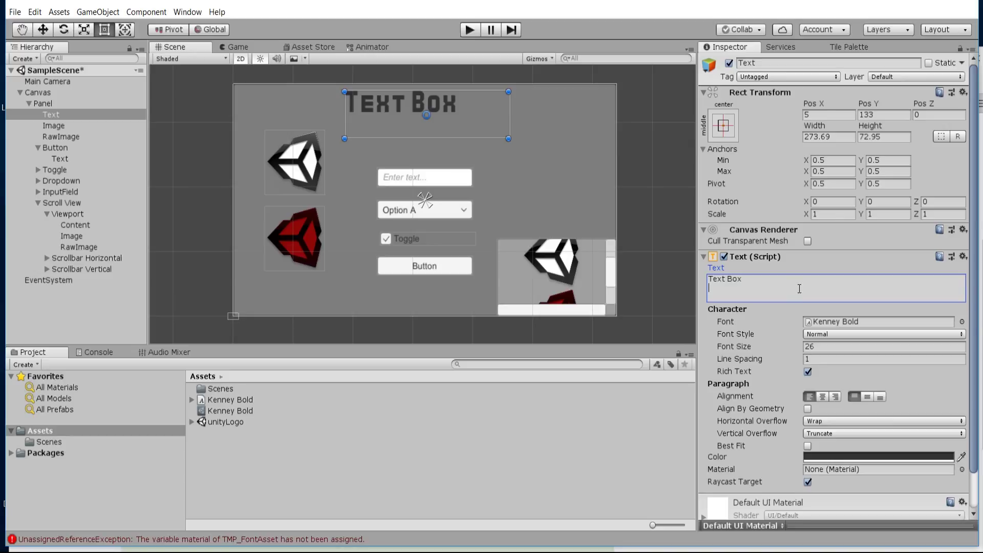
{"action": "type", "text": "New Line"}
{"action": "key", "text": "ctrl+a"}
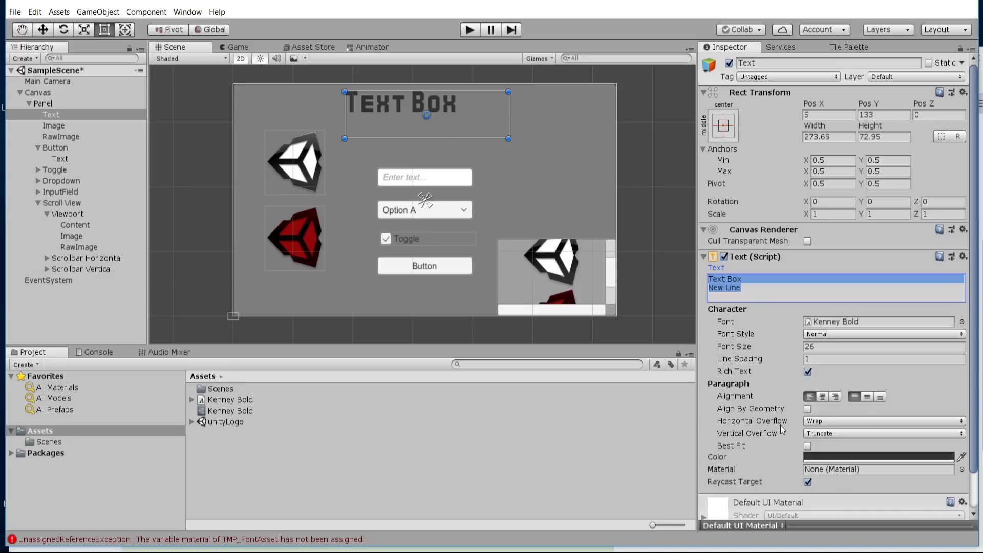
- Try Overflow as the title Text's vertical overflow mode, and return it to Truncate
{"action": "left_click", "coordinate": [828, 434]}
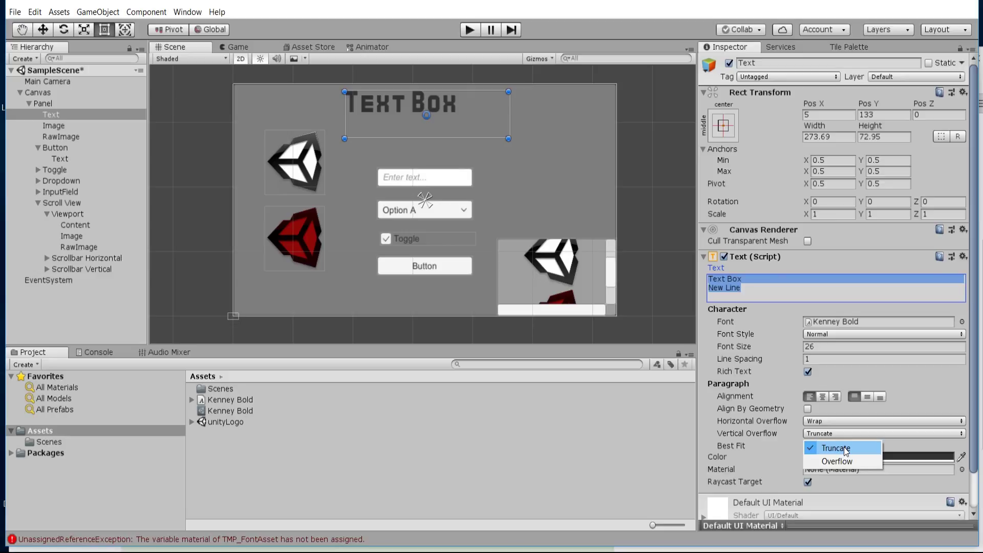
{"action": "left_click", "coordinate": [839, 461]}
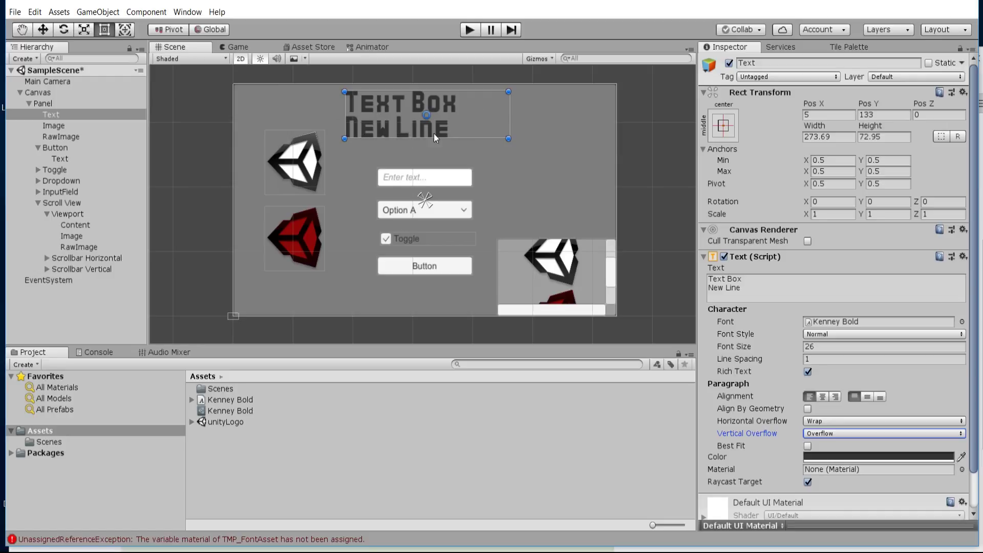
{"action": "left_click", "coordinate": [823, 458]}
- Set the title Text's font size to 20 and align it to the horizontal centre and vertical middle
{"action": "left_click", "coordinate": [827, 351]}
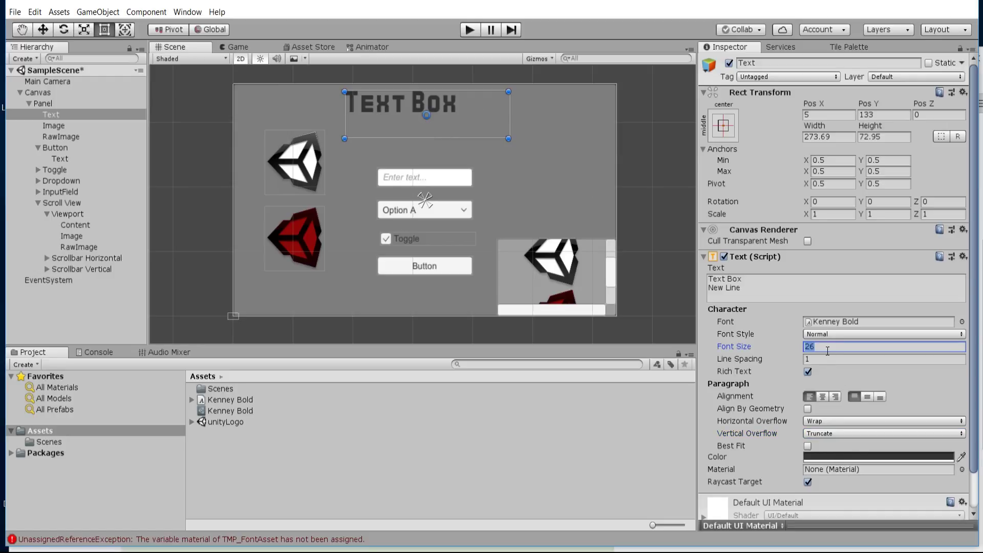
{"action": "type", "text": "20"}
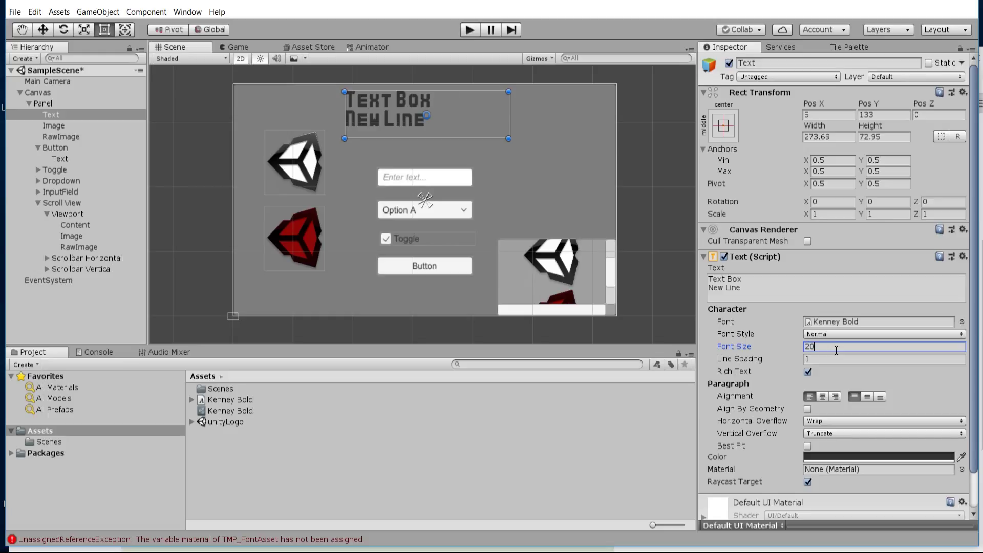
{"action": "left_click", "coordinate": [822, 396]}
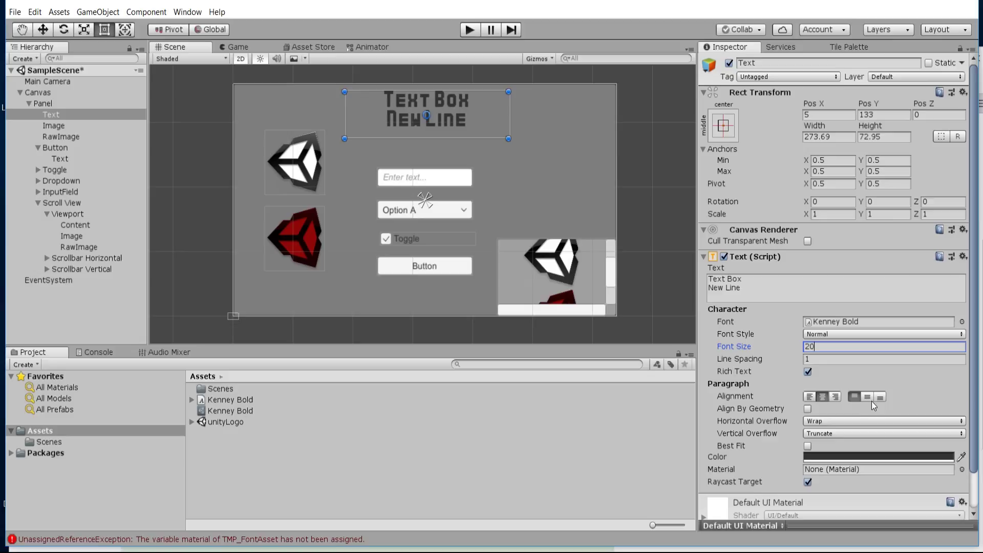
{"action": "left_click", "coordinate": [866, 396]}
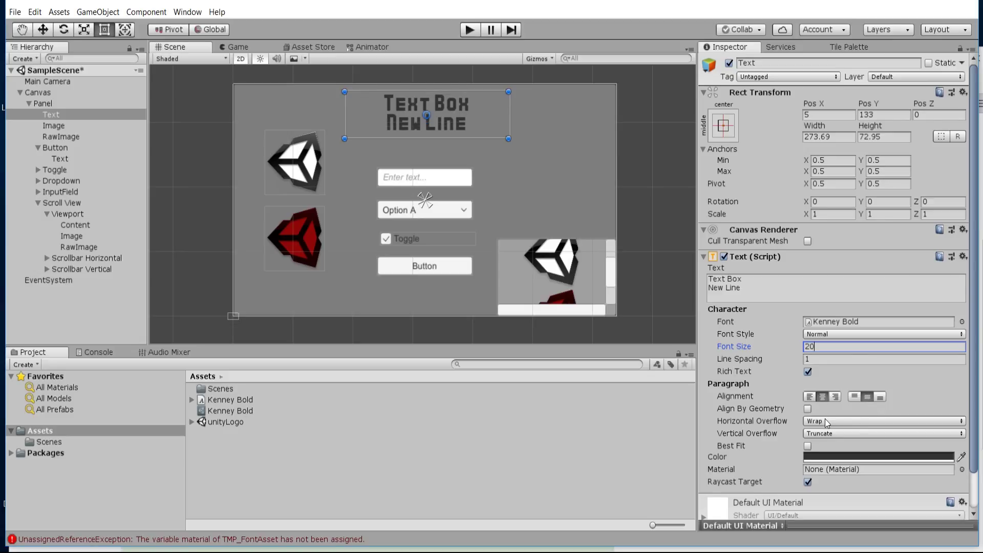
- Change the title Text's color to white
{"action": "left_click", "coordinate": [878, 456]}
{"action": "mouse_move", "coordinate": [62, 102]}
{"action": "left_mouse_down"}
{"action": "mouse_move", "coordinate": [72, 94]}
{"action": "mouse_move", "coordinate": [36, 81]}
{"action": "left_mouse_up"}
{"action": "left_click", "coordinate": [145, 2]}
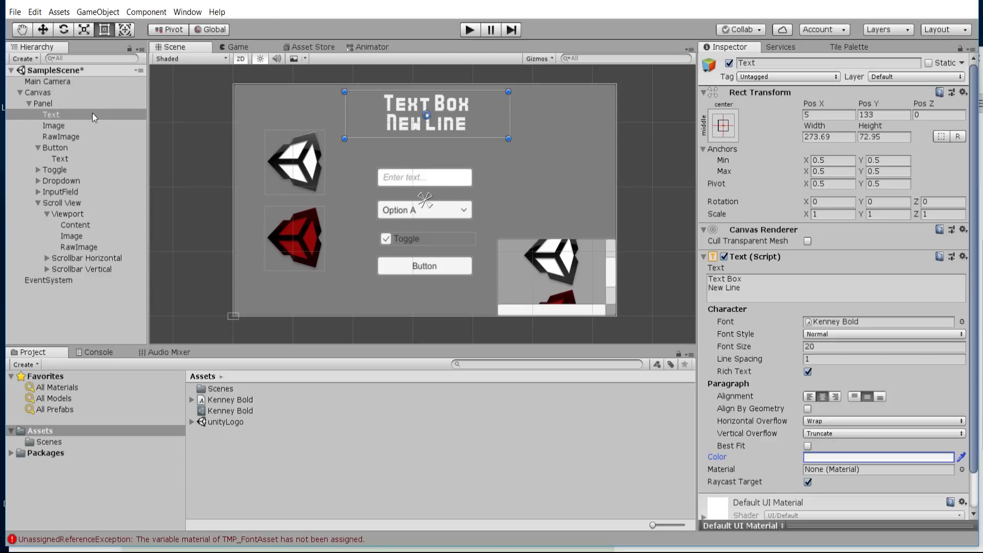
- Compare the component settings of the Panel's Image and RawImage objects
{"action": "left_click", "coordinate": [56, 127]}
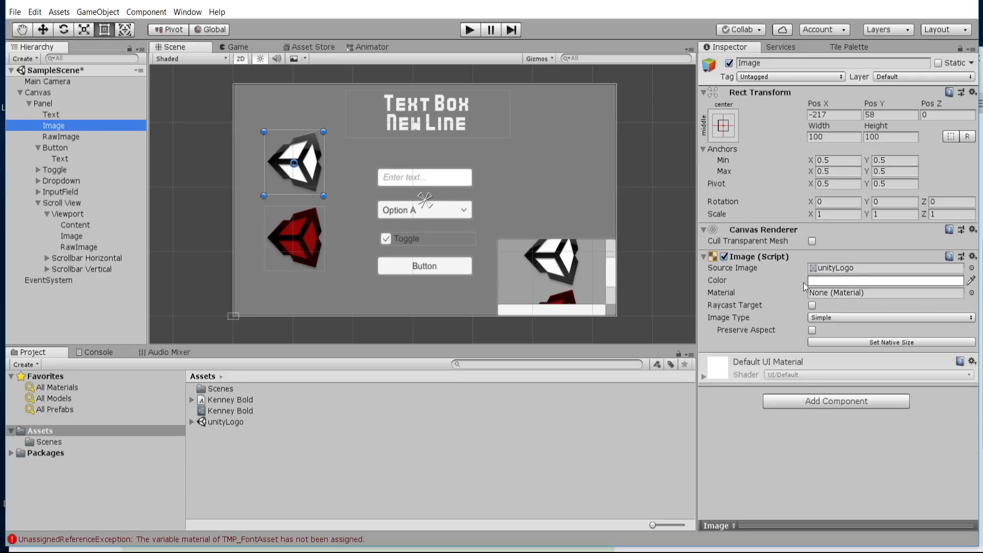
{"action": "left_click", "coordinate": [57, 103]}
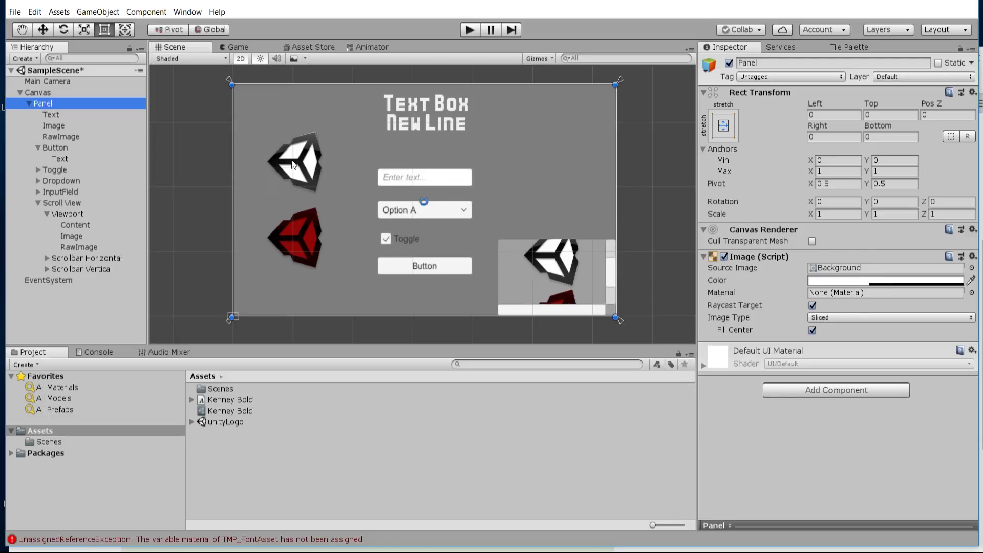
{"action": "left_click", "coordinate": [59, 128]}
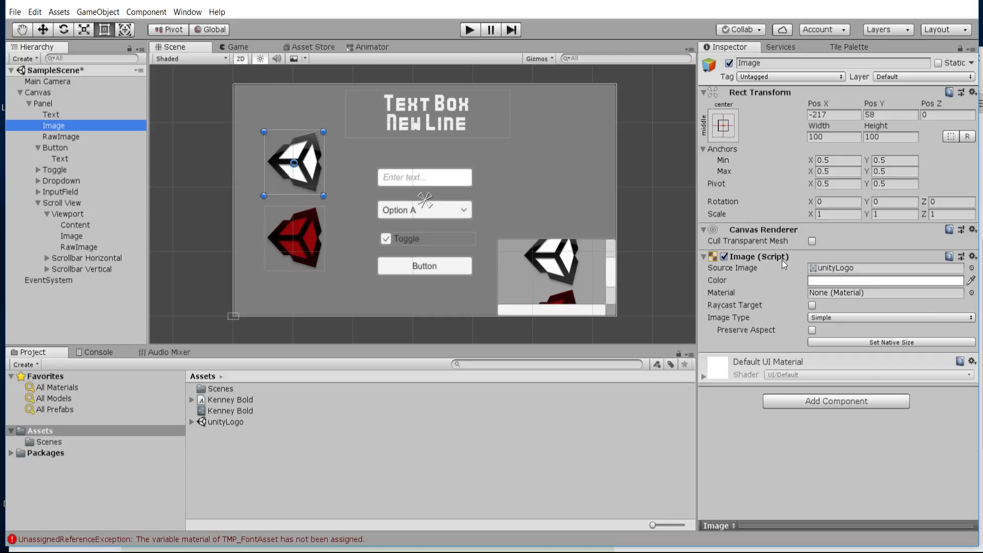
{"action": "left_click", "coordinate": [813, 270]}
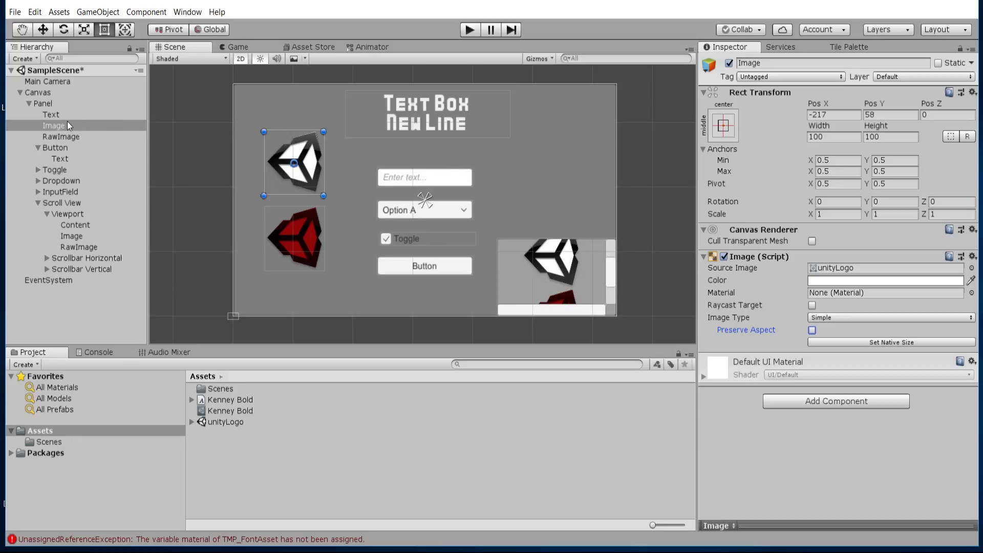
{"action": "left_click", "coordinate": [66, 136]}
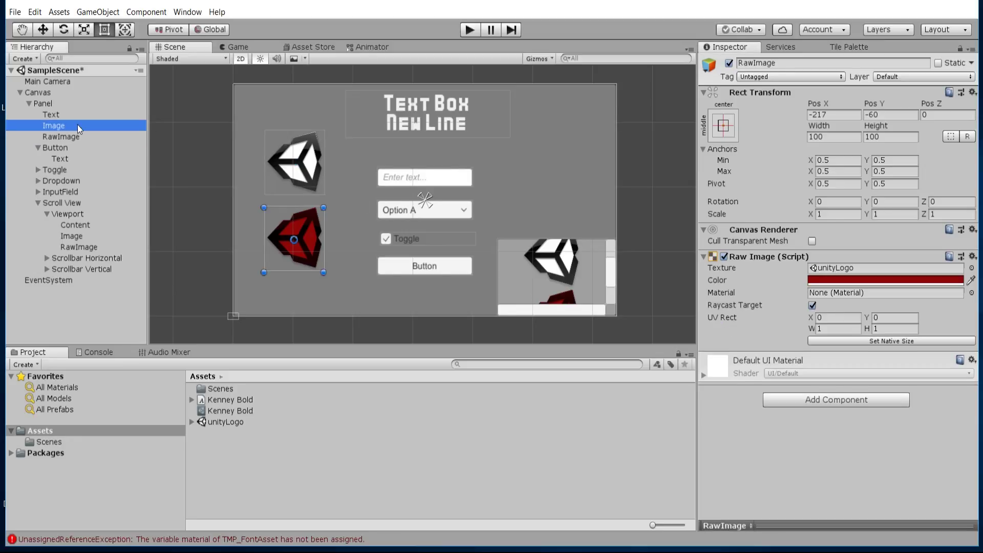
{"action": "left_click", "coordinate": [77, 124]}
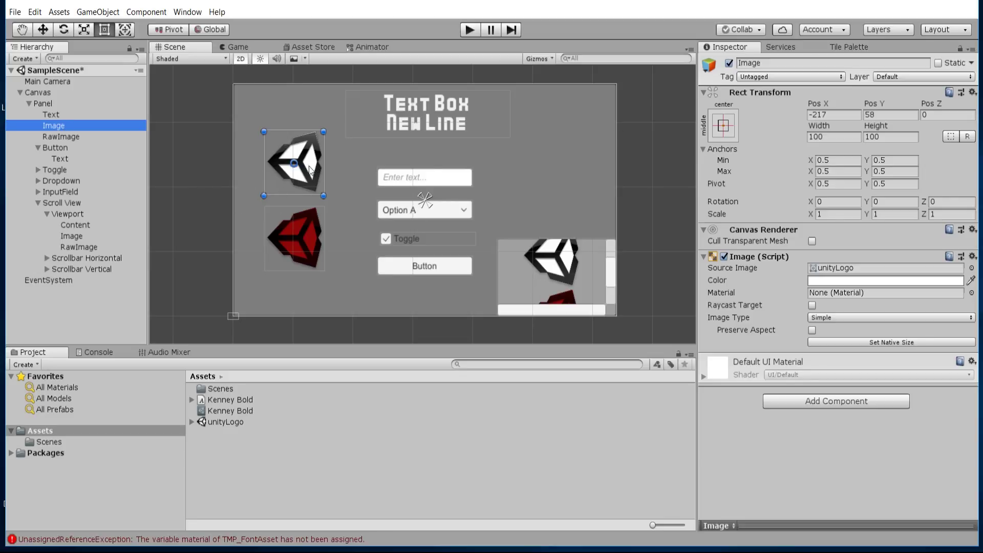
{"action": "left_click", "coordinate": [76, 136]}
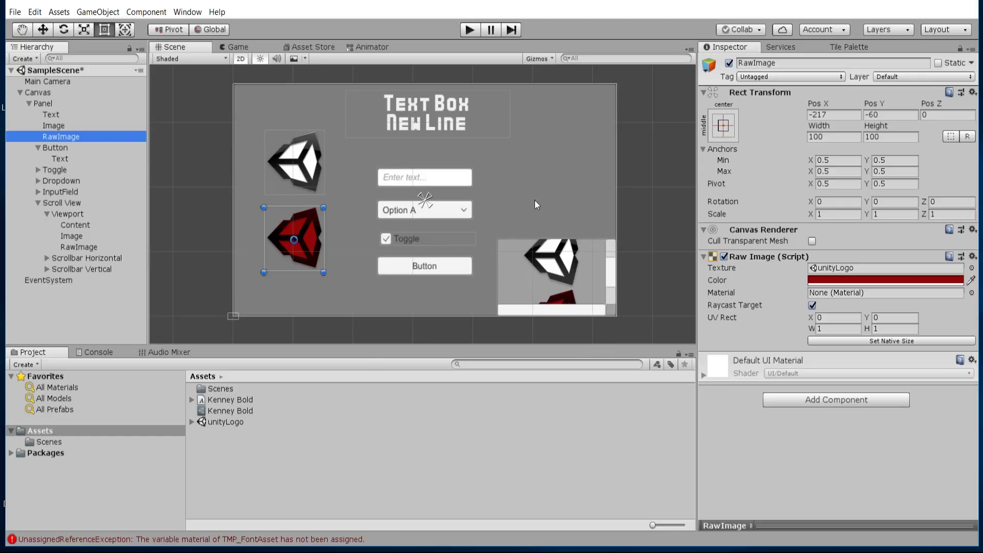
- Inspect the Source Image, Color and Image Type settings of the Panel's Image object
{"action": "left_click", "coordinate": [85, 149]}
{"action": "double_click", "coordinate": [70, 128]}
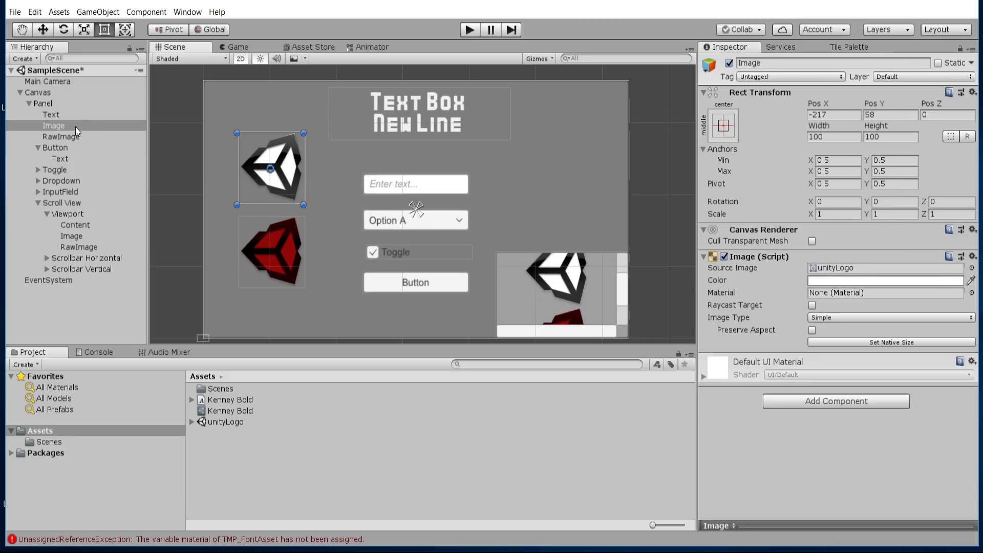
{"action": "double_click", "coordinate": [81, 127]}
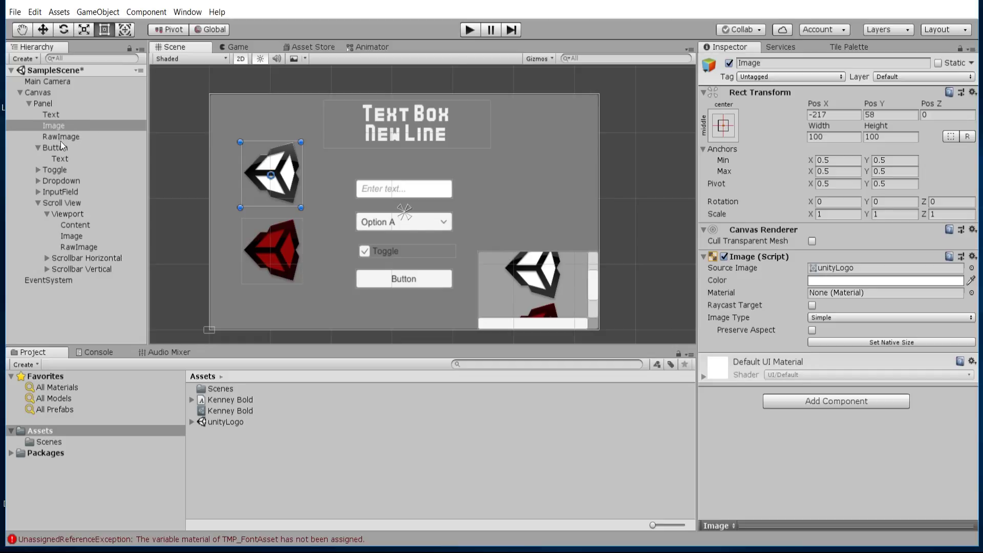
{"action": "left_click", "coordinate": [87, 126]}
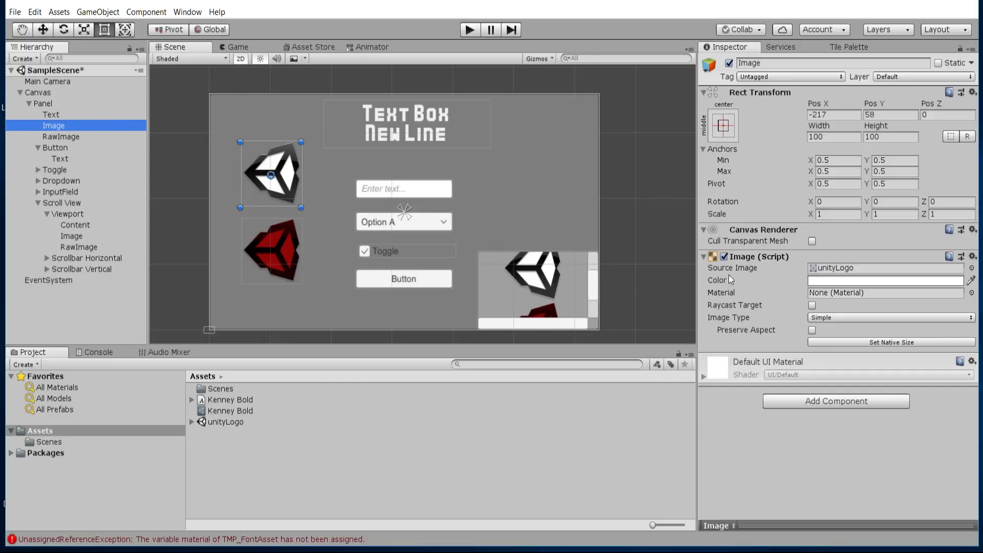
- Add three empty entries to the Button's On Click event list, and remove two of them
{"action": "left_click", "coordinate": [60, 148]}
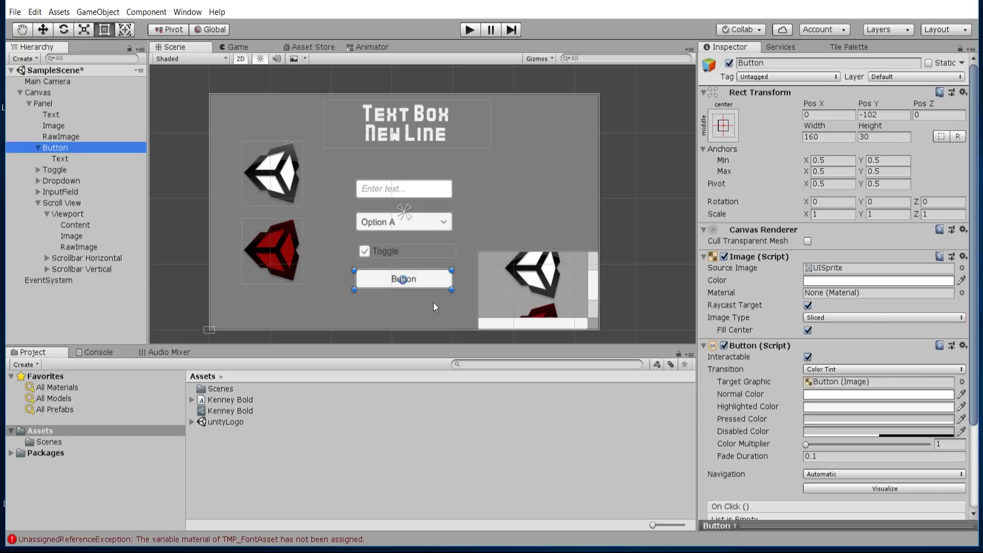
{"action": "scroll", "coordinate": [412, 228], "scroll_direction": "up", "scroll_amount": 3}
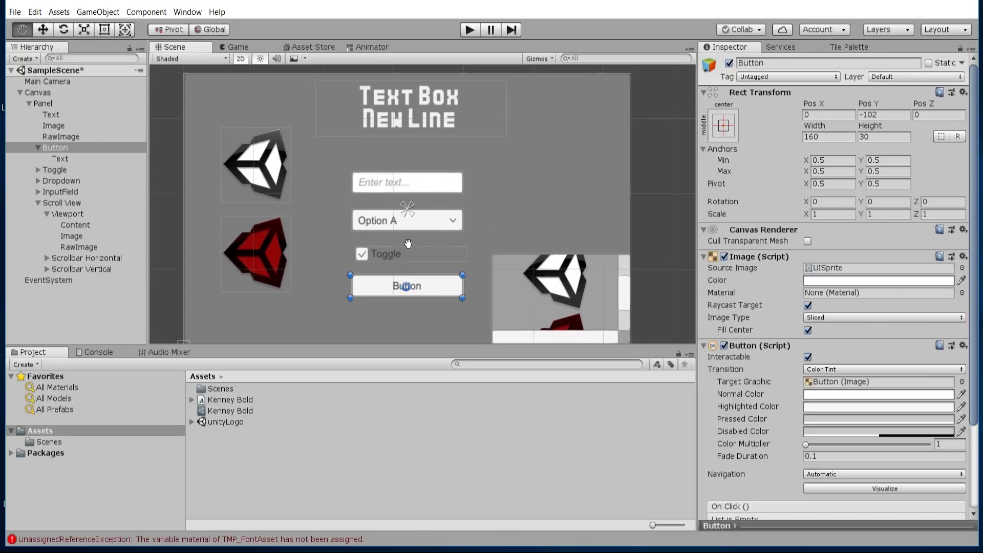
{"action": "scroll", "coordinate": [742, 313], "scroll_direction": "down", "scroll_amount": 5}
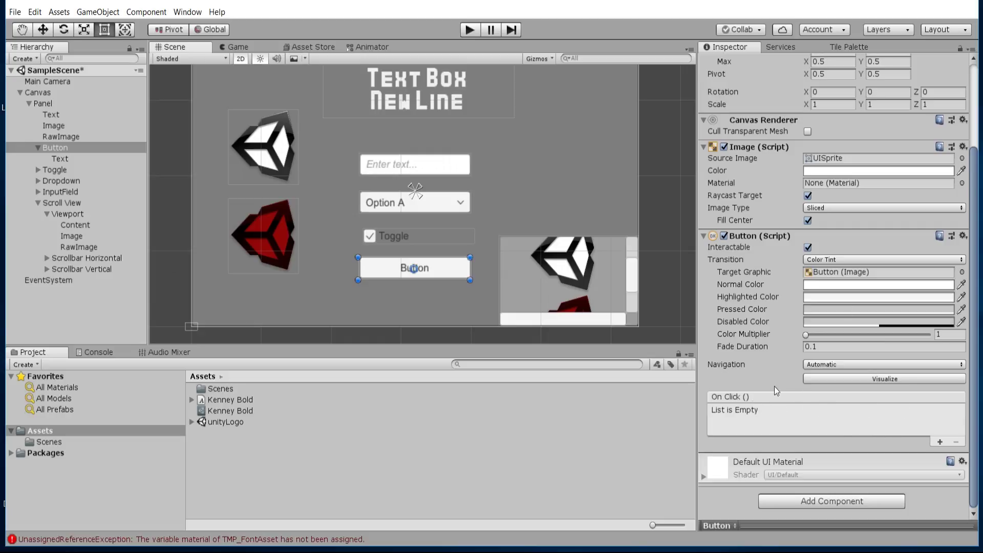
{"action": "left_click", "coordinate": [939, 441]}
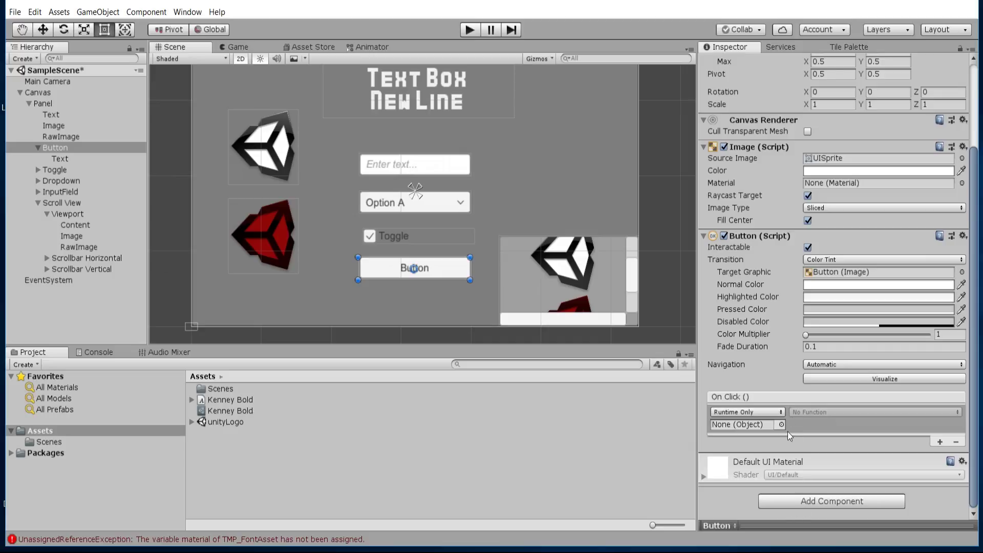
{"action": "left_click", "coordinate": [940, 441]}
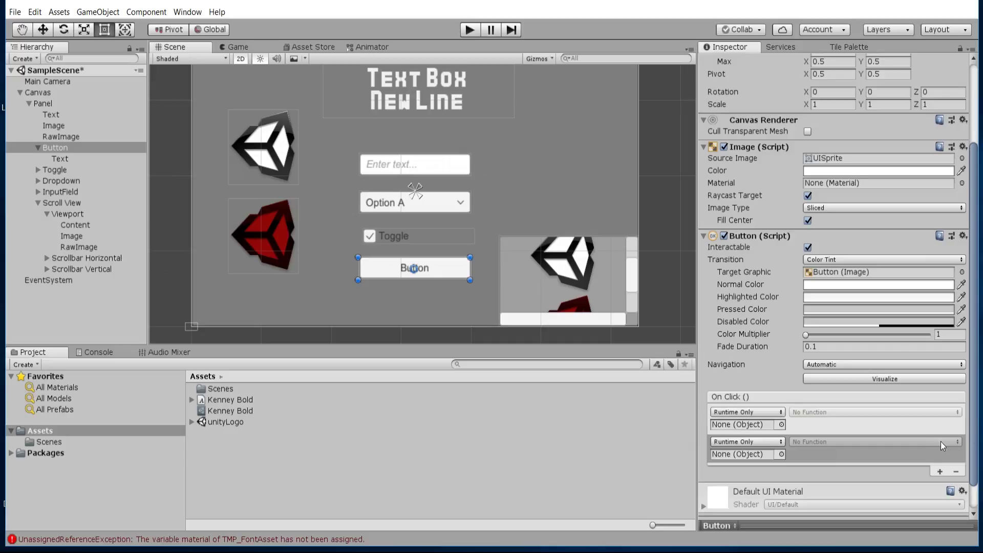
{"action": "left_click", "coordinate": [942, 470]}
{"action": "left_click", "coordinate": [955, 500]}
{"action": "left_click", "coordinate": [954, 471]}
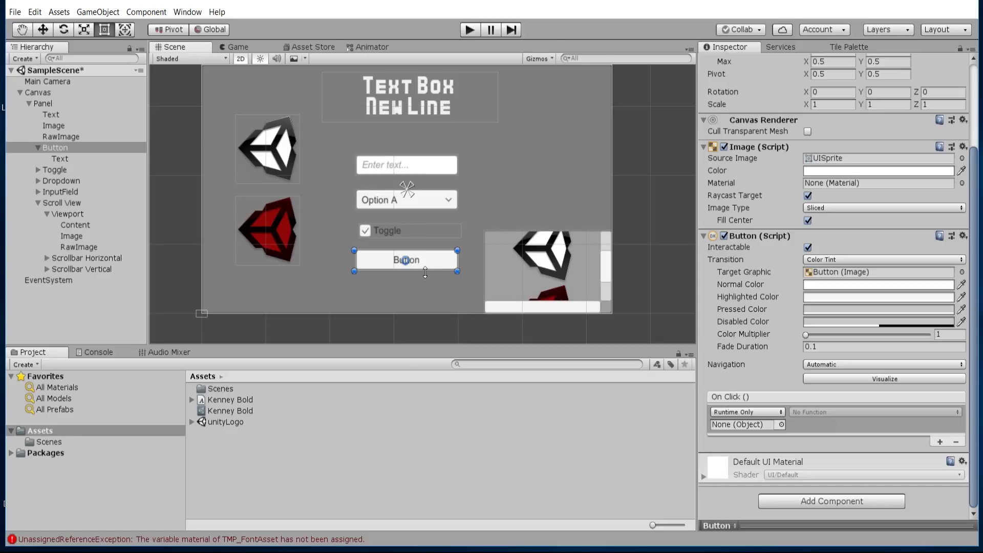
- Delete the Button's child Text object, and undo the deletion
{"action": "left_click", "coordinate": [92, 160]}
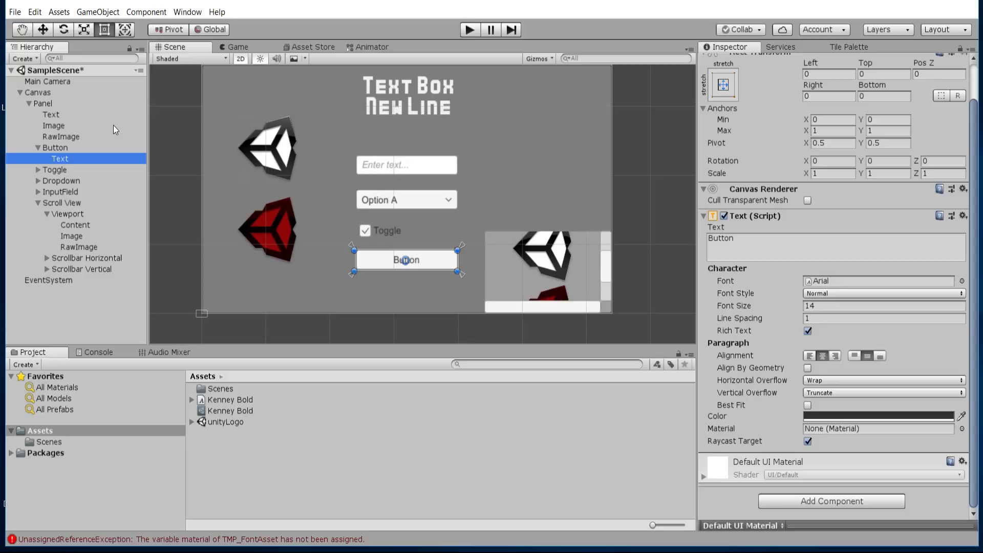
{"action": "key", "text": "Delete"}
{"action": "key", "text": "ctrl+z"}
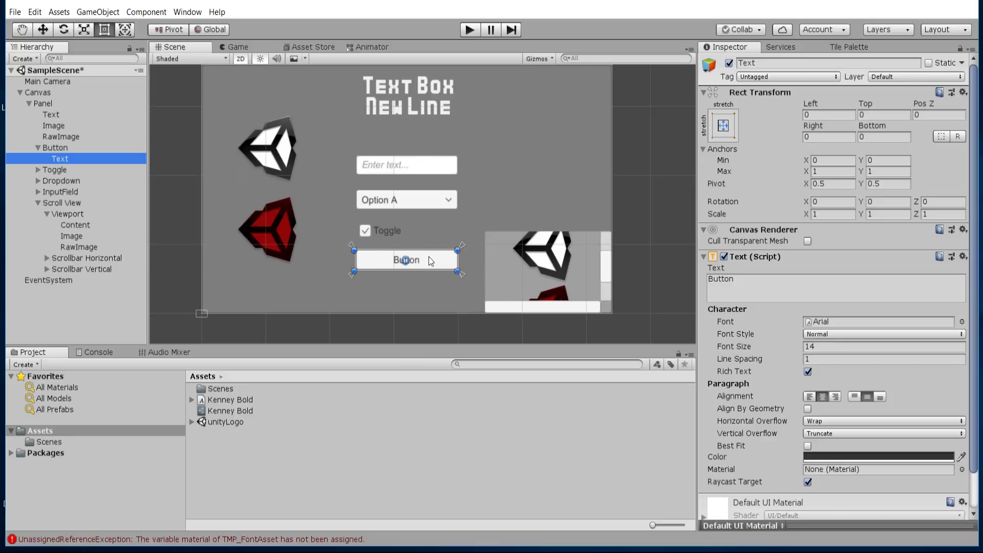
- Expand the Toggle in the hierarchy and examine its Toggle component settings
{"action": "left_click", "coordinate": [37, 169]}
{"action": "left_click", "coordinate": [47, 181]}
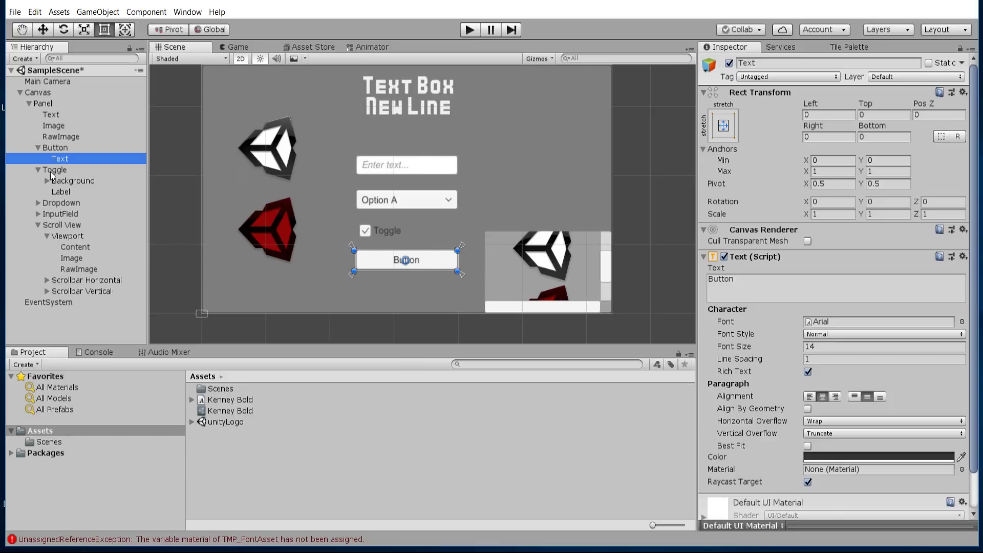
{"action": "left_click", "coordinate": [37, 169]}
{"action": "left_click", "coordinate": [59, 168]}
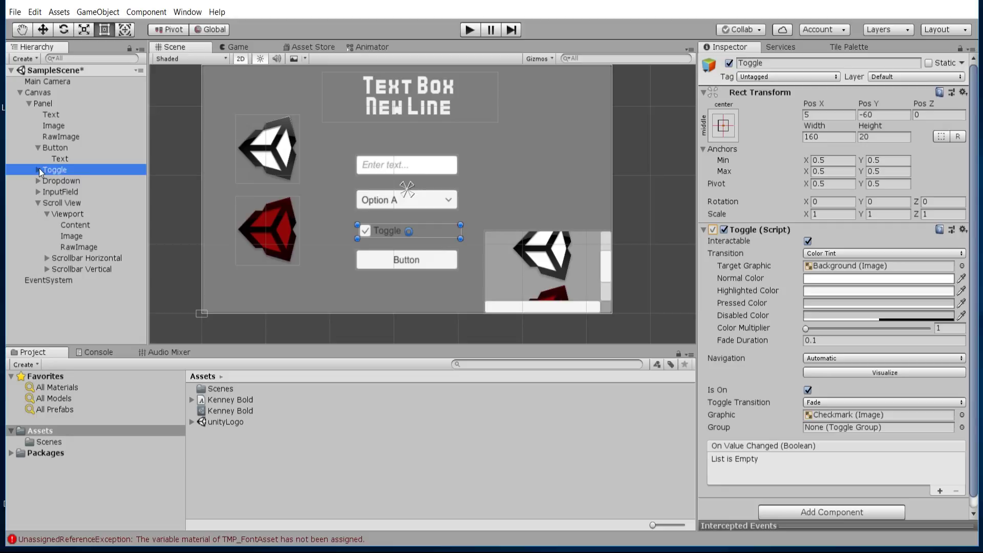
{"action": "left_click", "coordinate": [38, 170]}
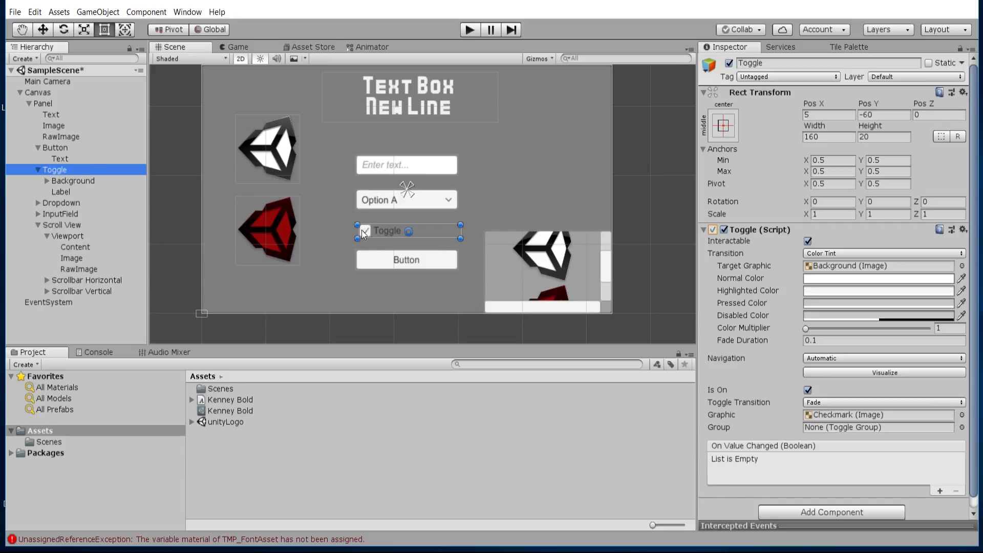
{"action": "scroll", "coordinate": [378, 238], "scroll_direction": "up", "scroll_amount": 3}
{"action": "scroll", "coordinate": [379, 241], "scroll_direction": "down", "scroll_amount": 1}
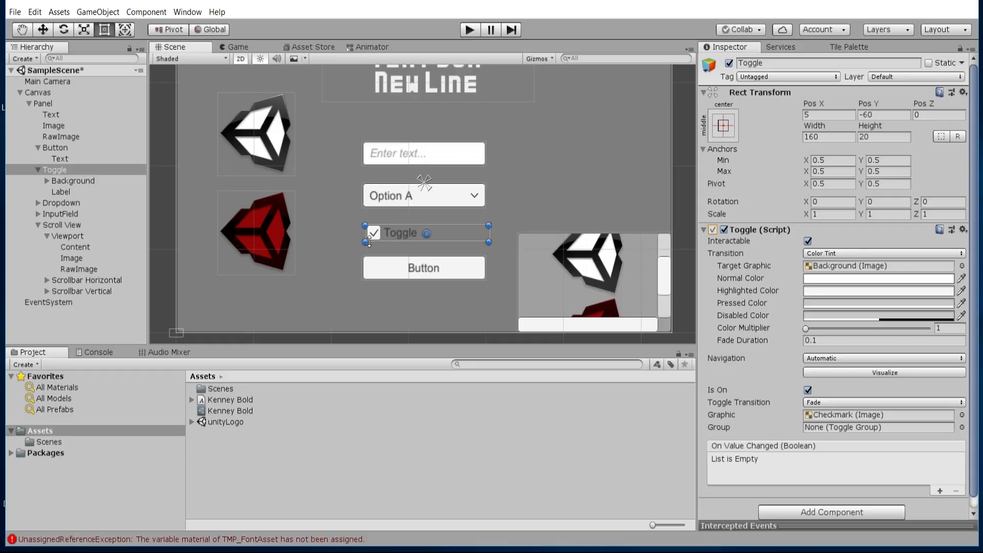
- Inspect the Toggle's Background, Checkmark and Label child objects, and review the Toggle's On Value Changed event list
{"action": "left_click", "coordinate": [82, 176]}
{"action": "left_click", "coordinate": [87, 181]}
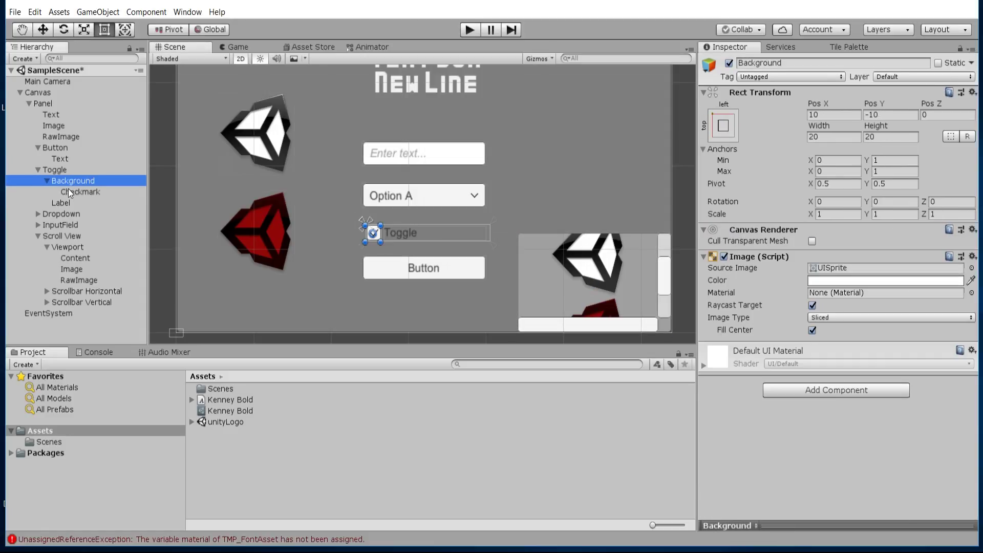
{"action": "left_click", "coordinate": [78, 194]}
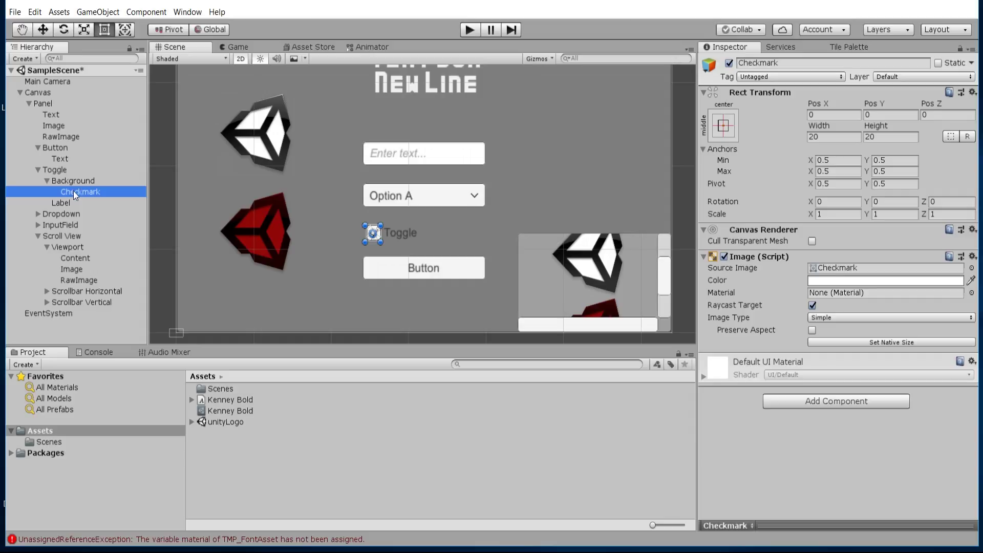
{"action": "left_click", "coordinate": [452, 241]}
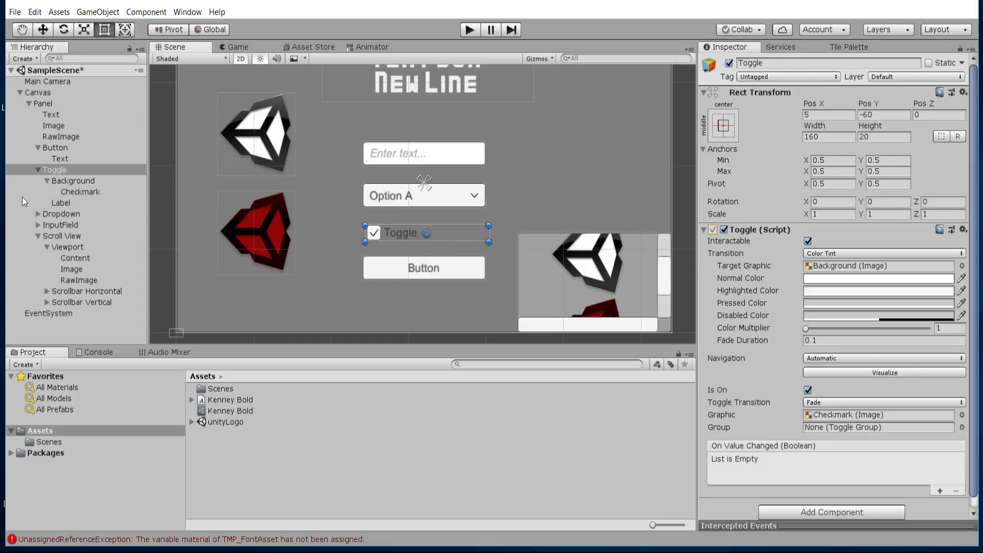
{"action": "left_click", "coordinate": [76, 194]}
{"action": "left_click", "coordinate": [71, 204]}
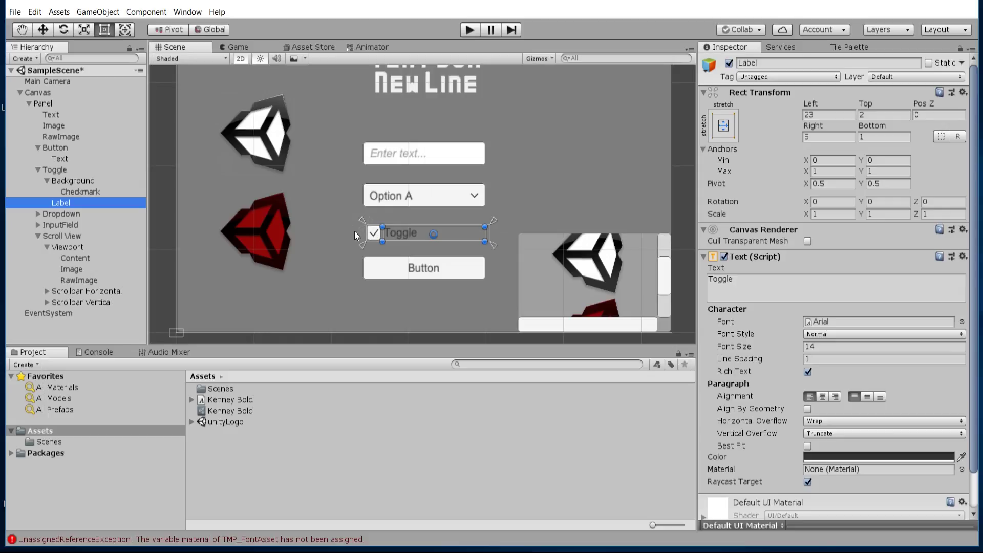
{"action": "left_click", "coordinate": [85, 172]}
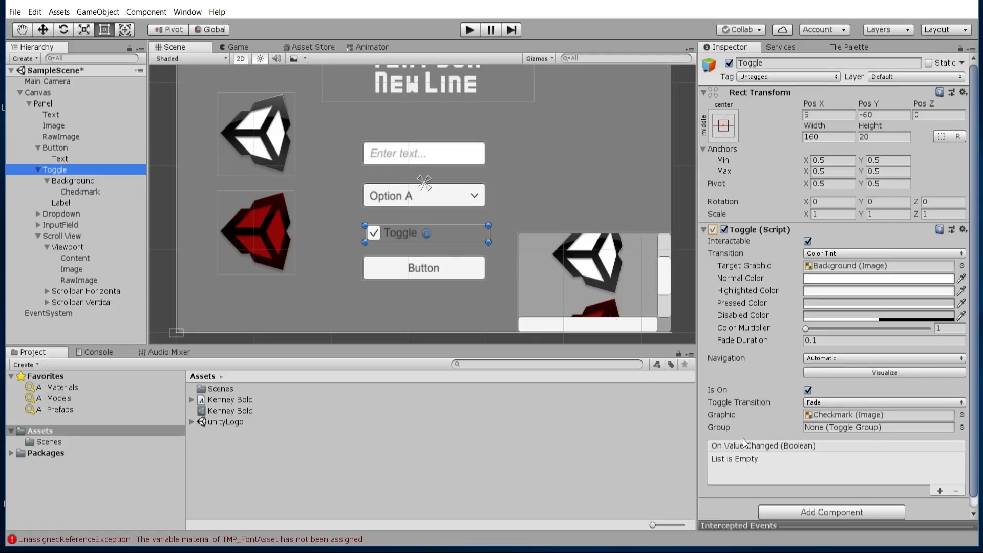
{"action": "scroll", "coordinate": [791, 456], "scroll_direction": "down", "scroll_amount": 1}
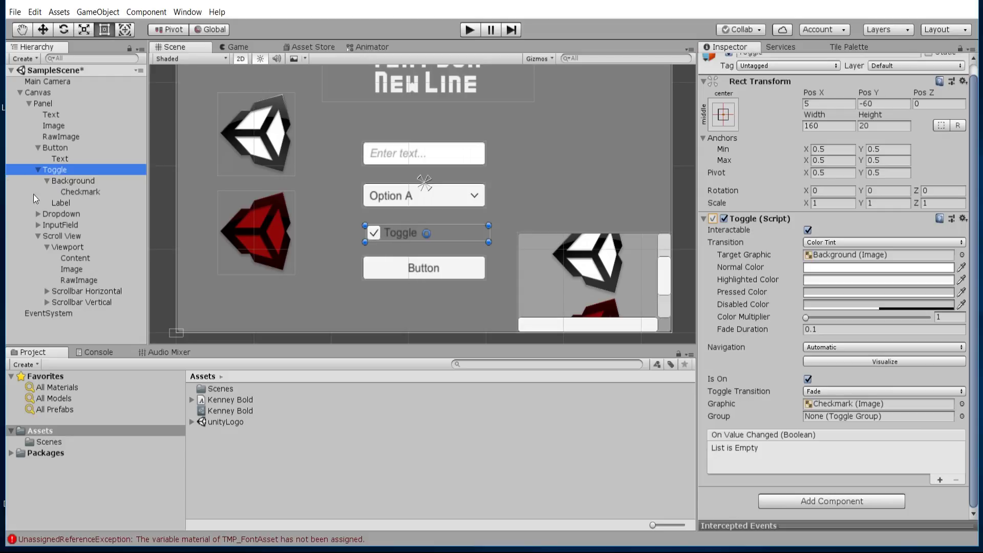
- Expand the Dropdown and its Template, and examine the Dropdown component's settings and Options list
{"action": "left_click", "coordinate": [47, 214]}
{"action": "left_click", "coordinate": [38, 214]}
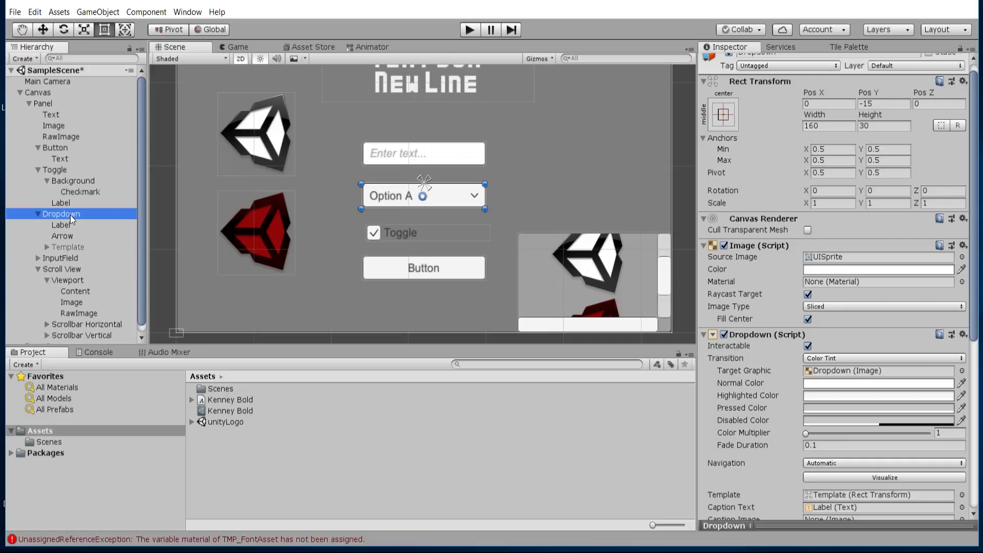
{"action": "left_click", "coordinate": [46, 247]}
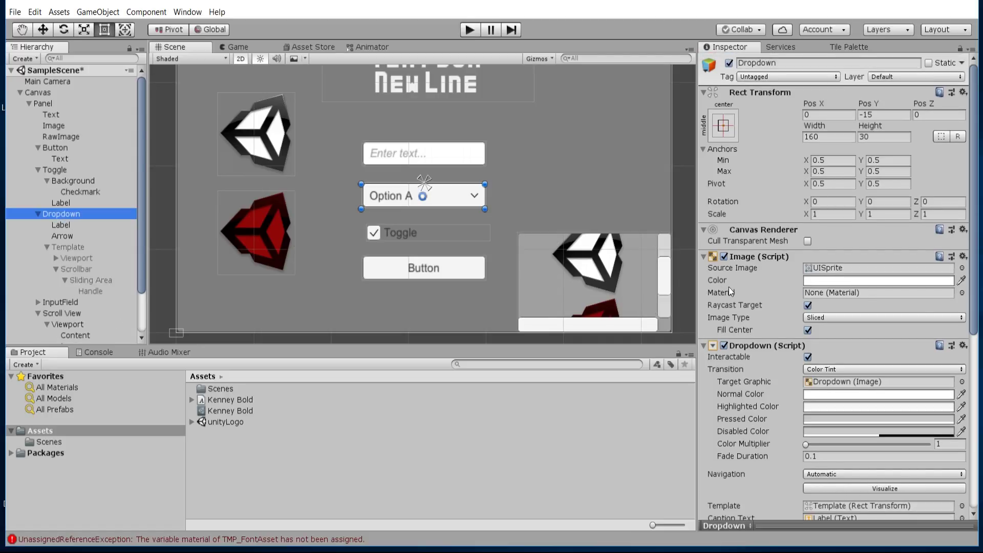
{"action": "scroll", "coordinate": [769, 287], "scroll_direction": "down", "scroll_amount": 8}
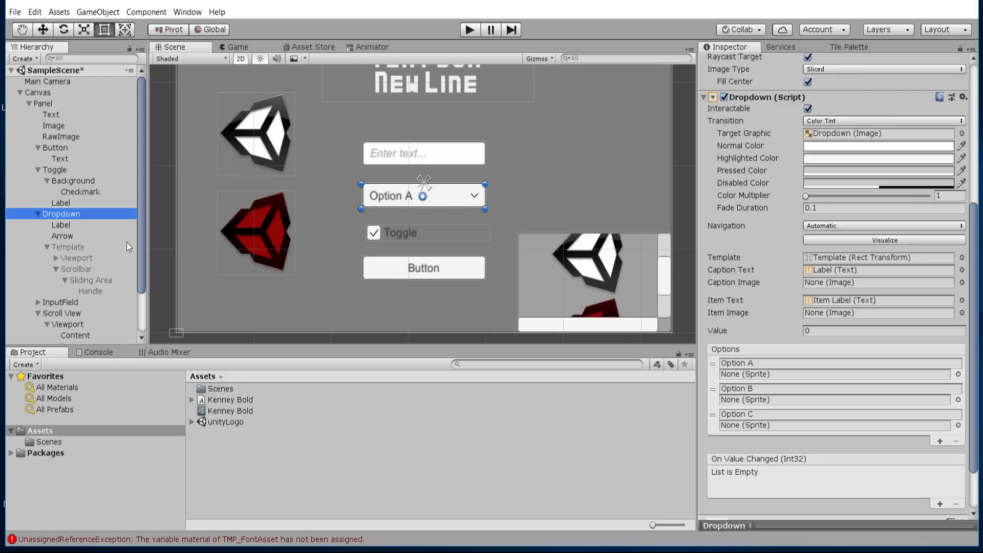
- Inspect the Scrollbar, Sliding Area and Handle objects in the Dropdown's Template, and review the Dropdown's Options and On Value Changed lists
{"action": "left_click", "coordinate": [96, 248]}
{"action": "left_click", "coordinate": [96, 259]}
{"action": "left_click", "coordinate": [99, 279]}
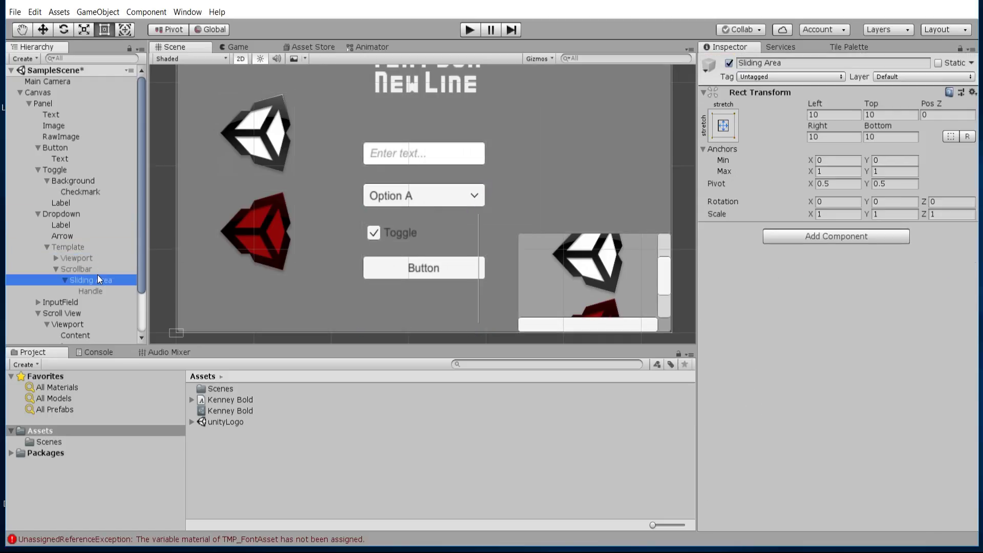
{"action": "left_click", "coordinate": [104, 268]}
{"action": "left_click", "coordinate": [106, 280]}
{"action": "left_click", "coordinate": [102, 269]}
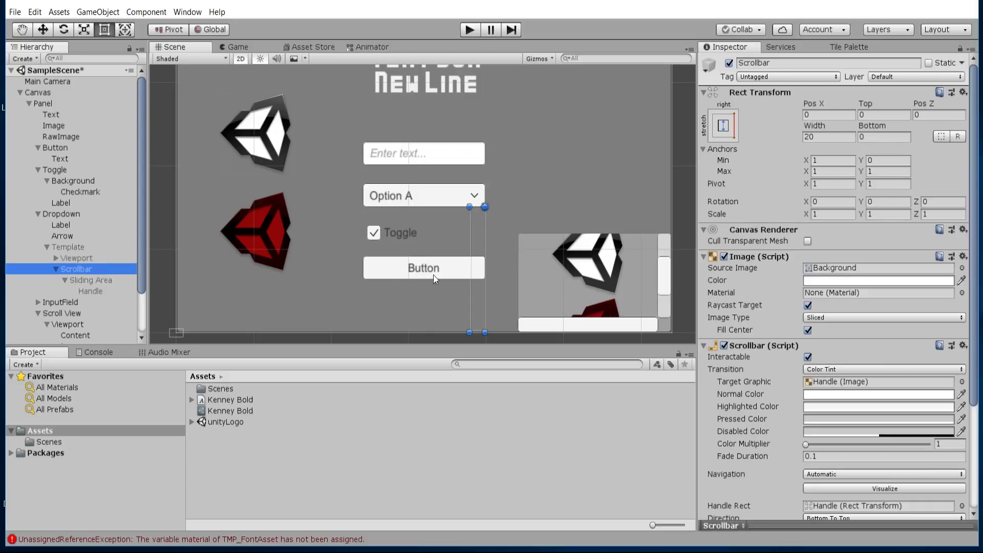
{"action": "left_click", "coordinate": [88, 280]}
{"action": "left_click", "coordinate": [92, 290]}
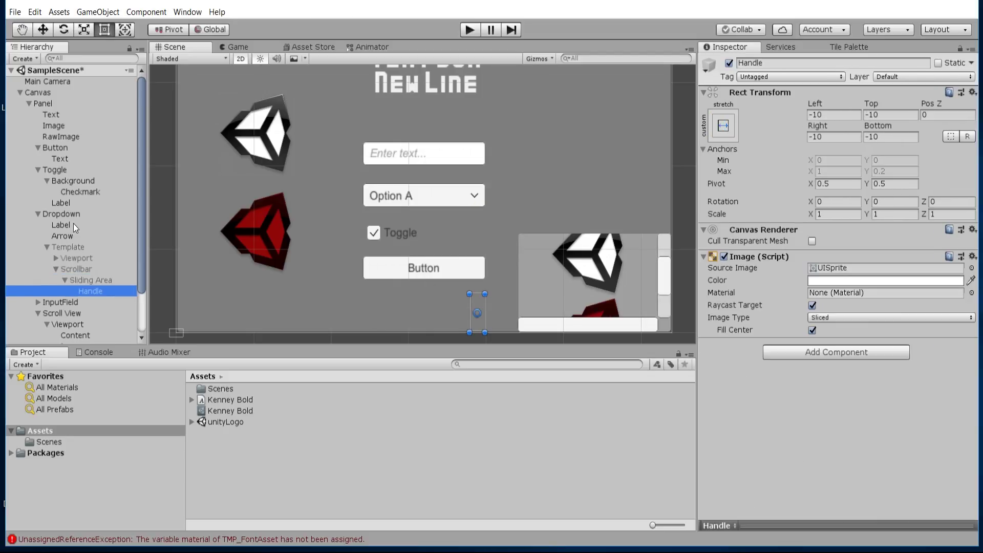
{"action": "left_click", "coordinate": [84, 214]}
{"action": "scroll", "coordinate": [834, 323], "scroll_direction": "down", "scroll_amount": 8}
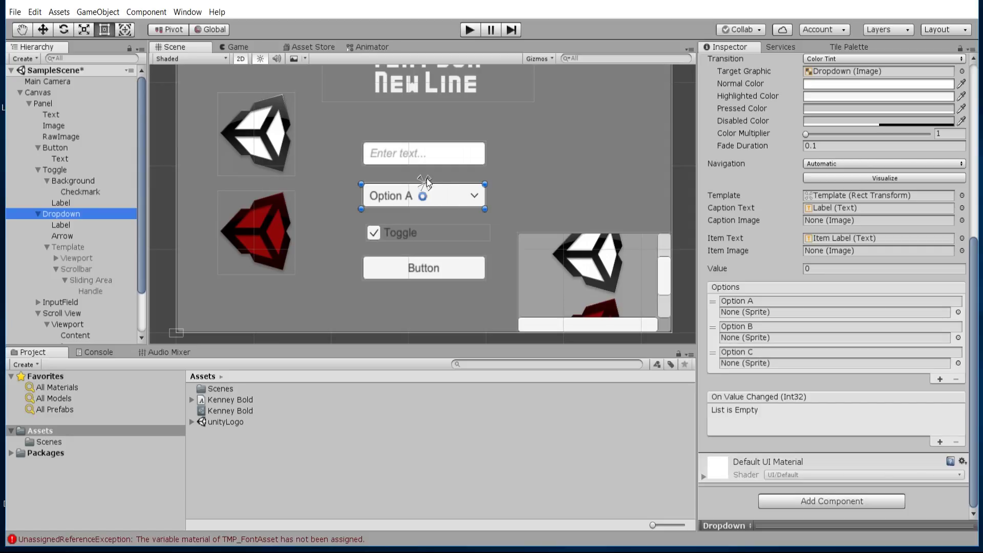
- Examine the InputField's component settings and the Text settings of its Placeholder child
{"action": "scroll", "coordinate": [83, 214], "scroll_direction": "down", "scroll_amount": 3}
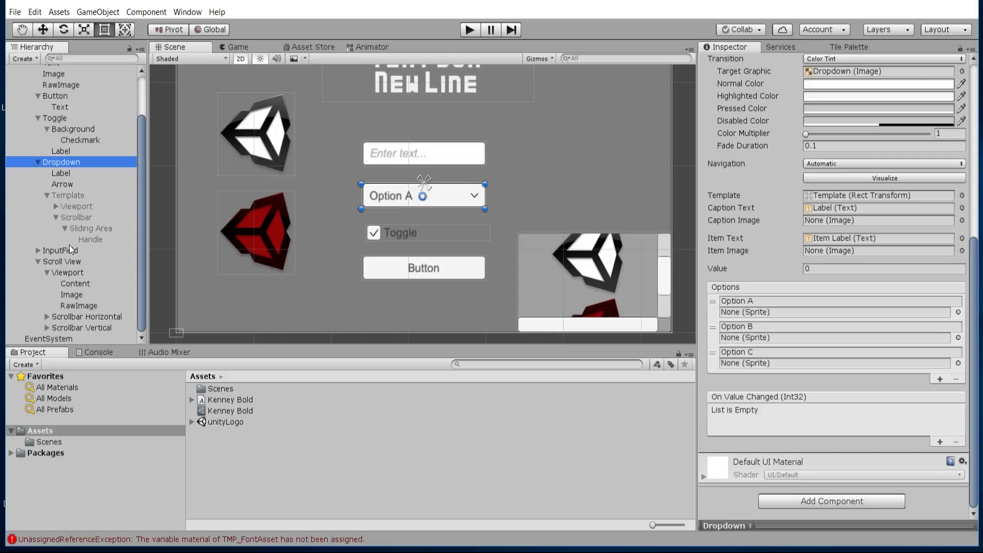
{"action": "left_click", "coordinate": [74, 250]}
{"action": "middle_click_drag", "start_coordinate": [414, 196], "coordinate": [417, 233]}
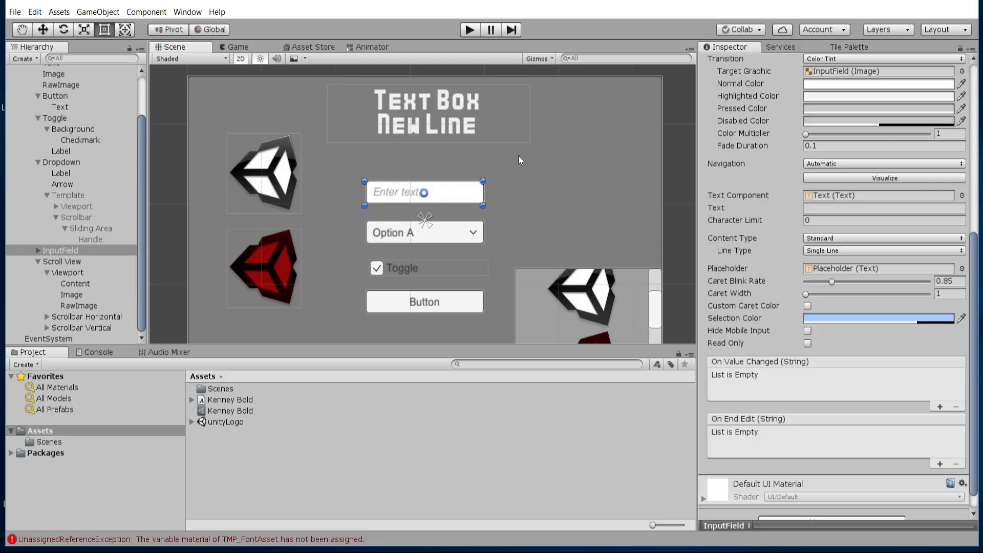
{"action": "left_click", "coordinate": [399, 187]}
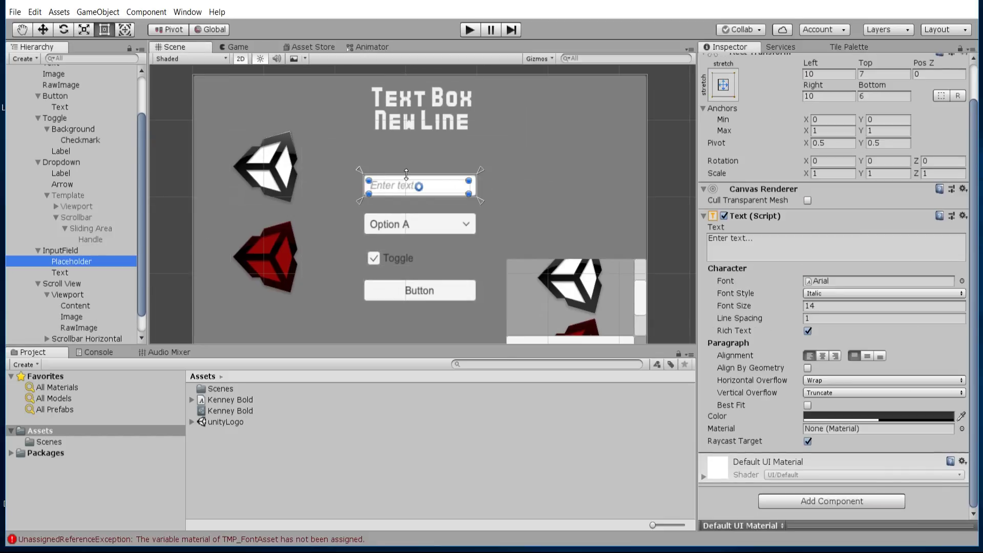
{"action": "scroll", "coordinate": [402, 190], "scroll_direction": "up", "scroll_amount": 1}
{"action": "scroll", "coordinate": [401, 189], "scroll_direction": "up", "scroll_amount": 2}
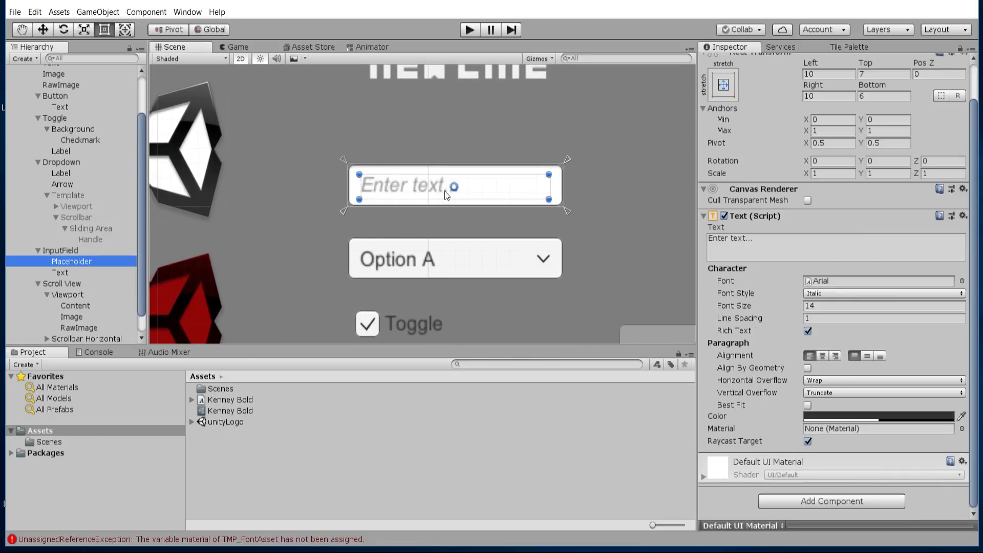
{"action": "scroll", "coordinate": [408, 189], "scroll_direction": "down", "scroll_amount": 1}
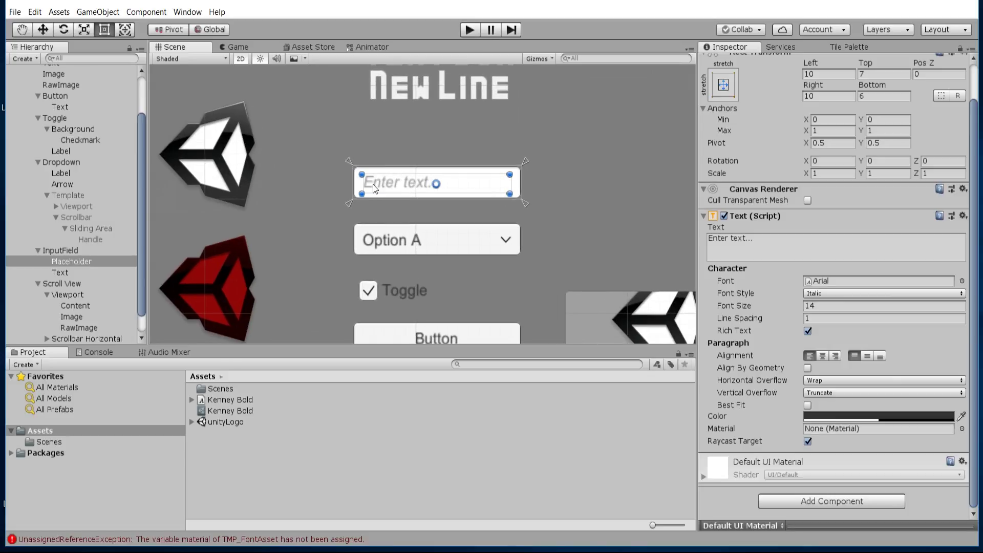
{"action": "scroll", "coordinate": [561, 192], "scroll_direction": "down", "scroll_amount": 3}
{"action": "middle_click_drag", "start_coordinate": [554, 201], "coordinate": [532, 193]}
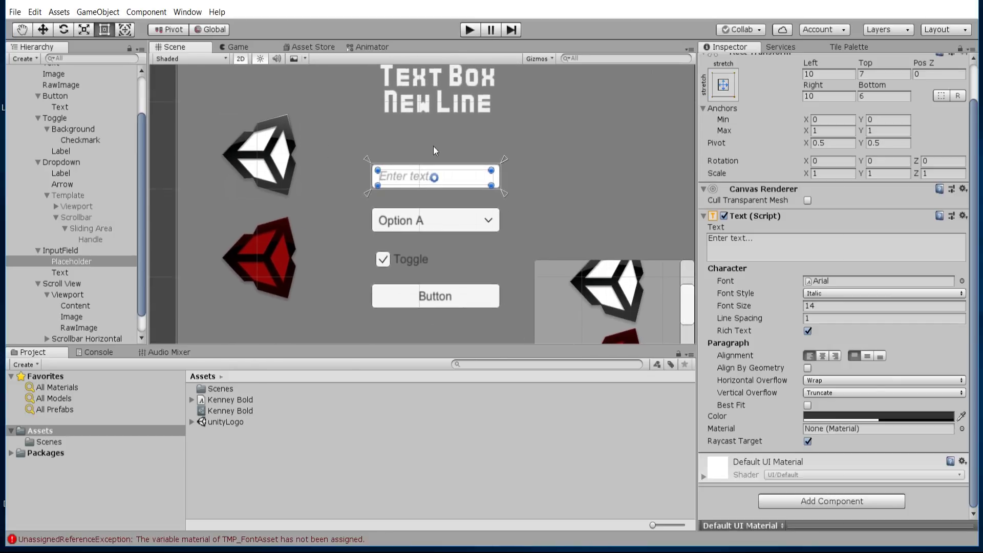
- Examine the Scroll View's component settings and its RawImage child, comparing it with the standalone Image and RawImage on the canvas
{"action": "double_click", "coordinate": [64, 283]}
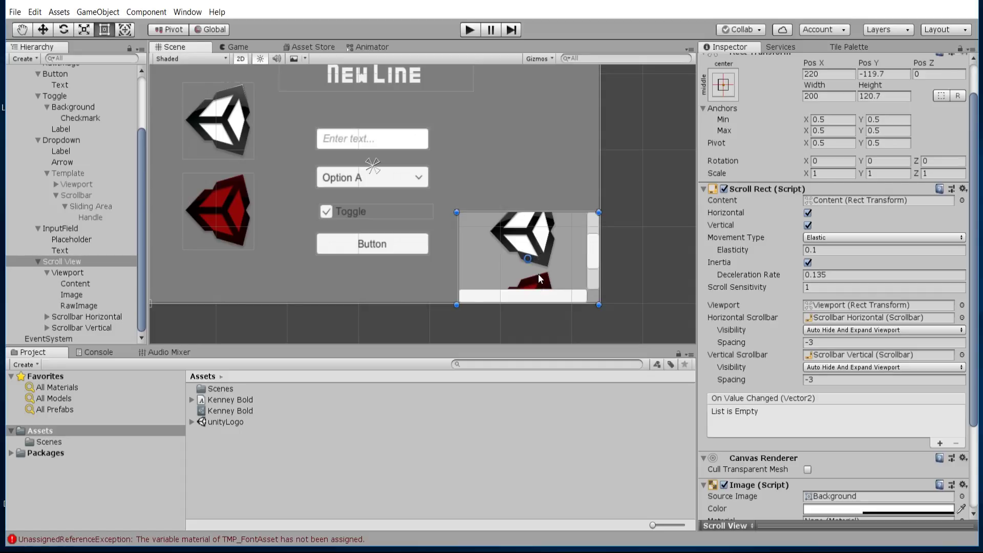
{"action": "left_click", "coordinate": [96, 296]}
{"action": "left_click", "coordinate": [102, 306]}
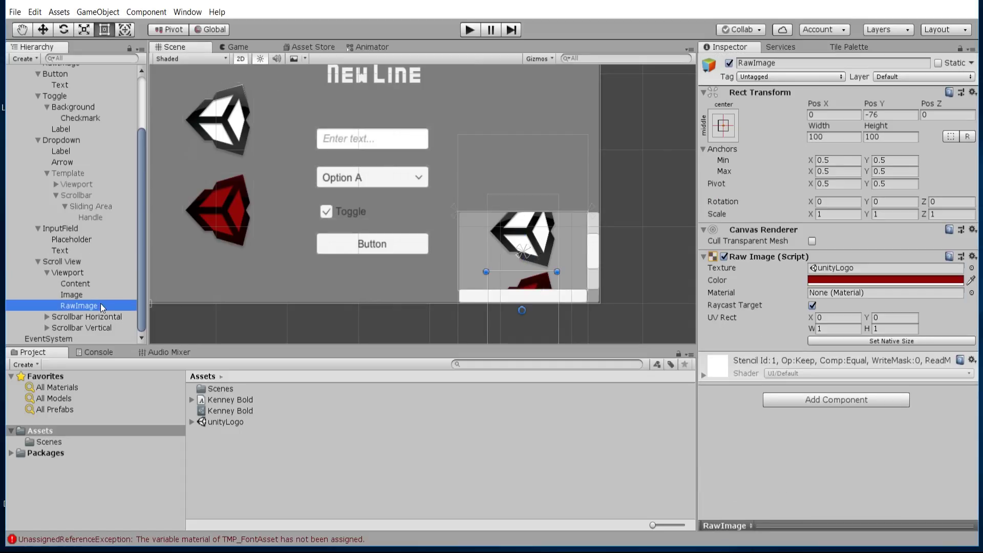
{"action": "left_click", "coordinate": [241, 128]}
{"action": "left_click", "coordinate": [241, 210]}
{"action": "left_click", "coordinate": [489, 248]}
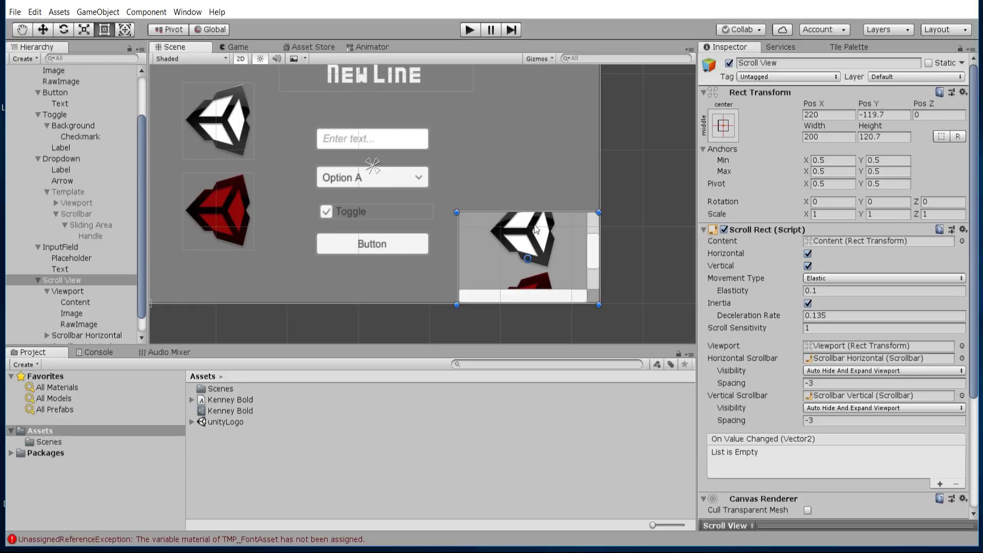
{"action": "middle_click_drag", "start_coordinate": [565, 229], "coordinate": [536, 262]}
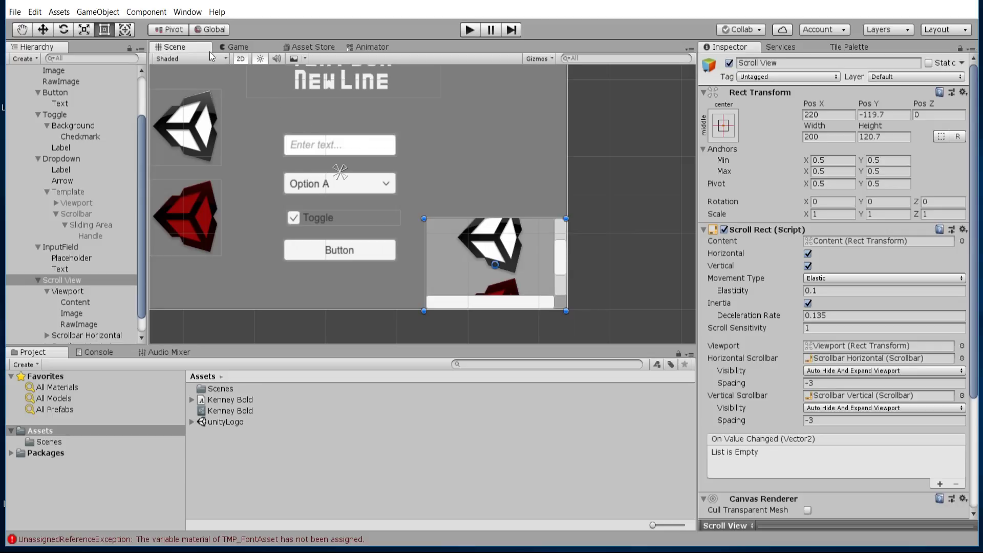
{"action": "middle_click_drag", "start_coordinate": [490, 277], "coordinate": [504, 260]}
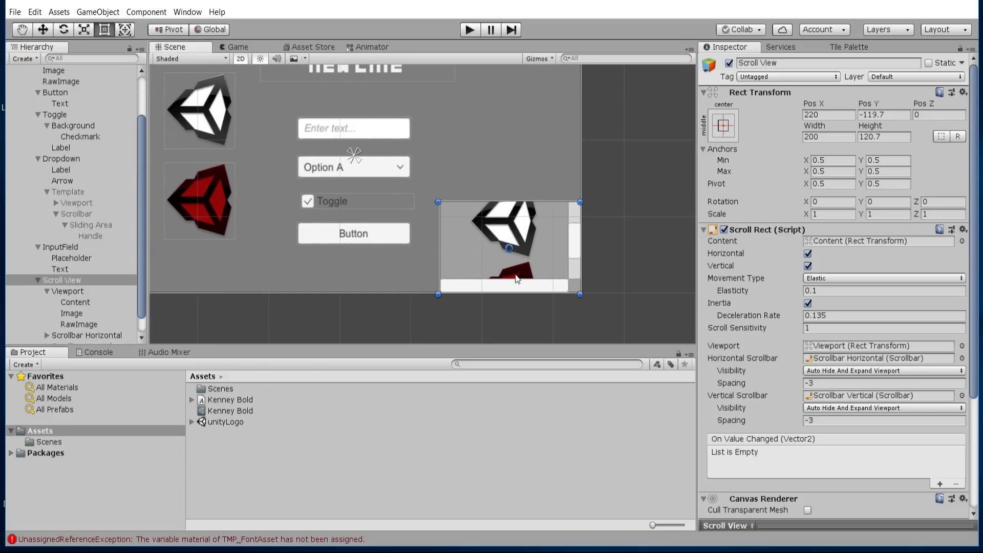
- Turn off horizontal scrolling in the Scroll View's Scroll Rect, and check its Viewport and Content objects
{"action": "left_click", "coordinate": [807, 254]}
{"action": "scroll", "coordinate": [95, 289], "scroll_direction": "down", "scroll_amount": 1}
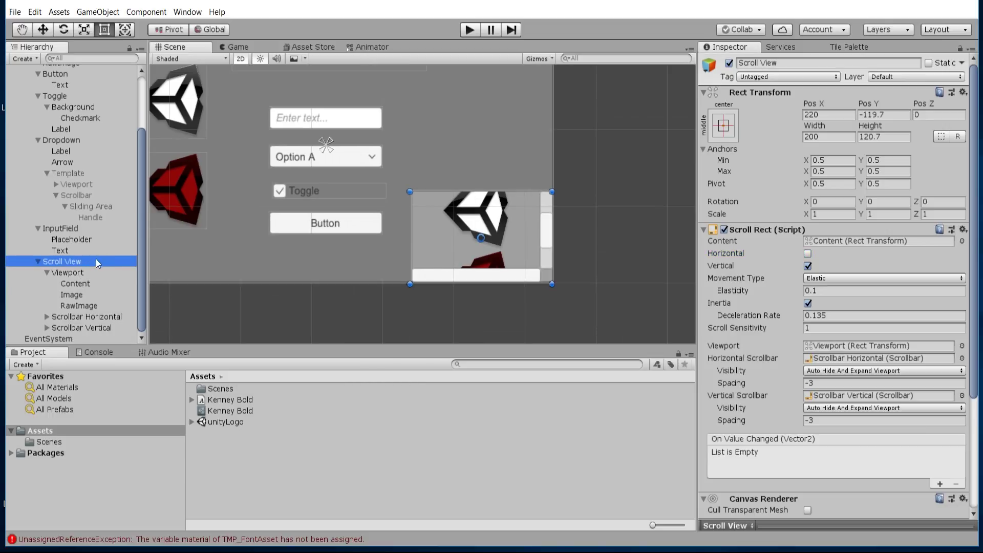
{"action": "left_click", "coordinate": [90, 272]}
{"action": "left_click", "coordinate": [102, 284]}
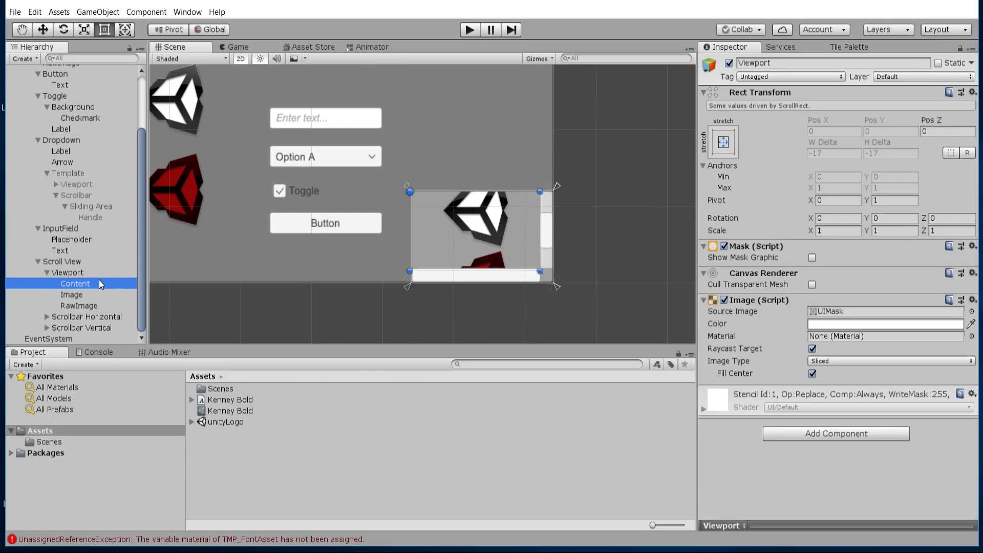
{"action": "left_click", "coordinate": [100, 262]}
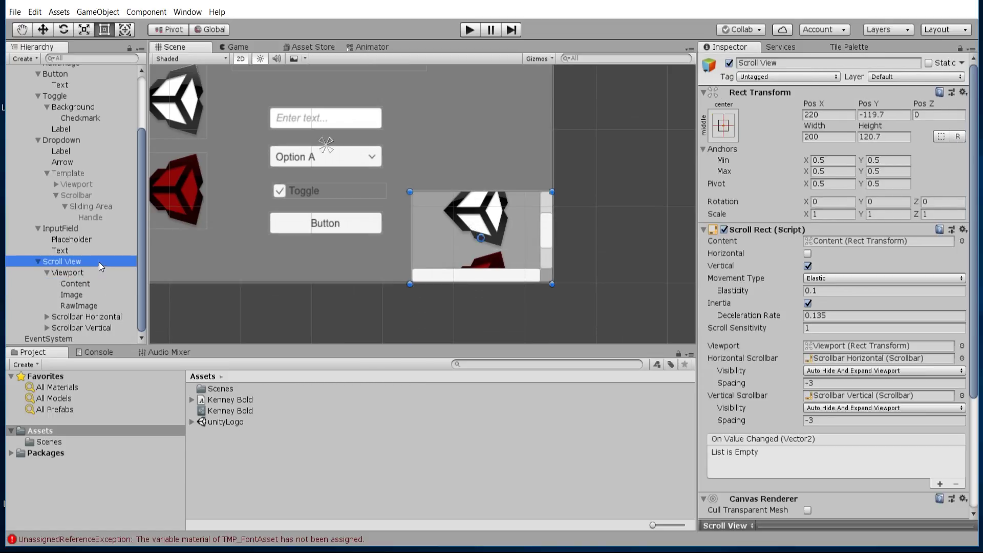
- Make the Viewport's Image and RawImage children of the Scroll View's Content object
{"action": "left_click", "coordinate": [74, 276]}
{"action": "left_click", "coordinate": [86, 284]}
{"action": "left_click", "coordinate": [94, 306]}
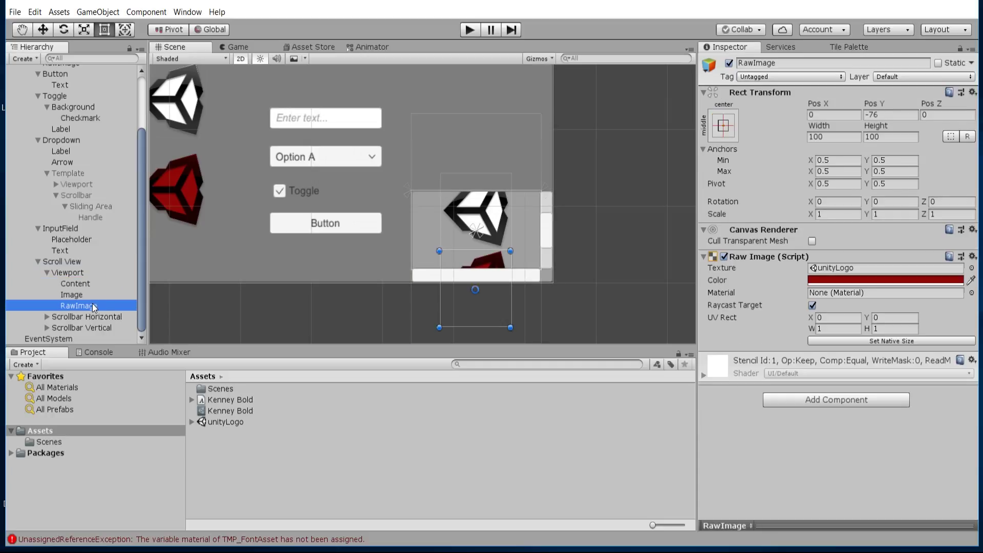
{"action": "left_click", "coordinate": [94, 296], "text": "ctrl"}
{"action": "left_click_drag", "start_coordinate": [79, 296], "coordinate": [96, 284]}
{"action": "left_click", "coordinate": [72, 284]}
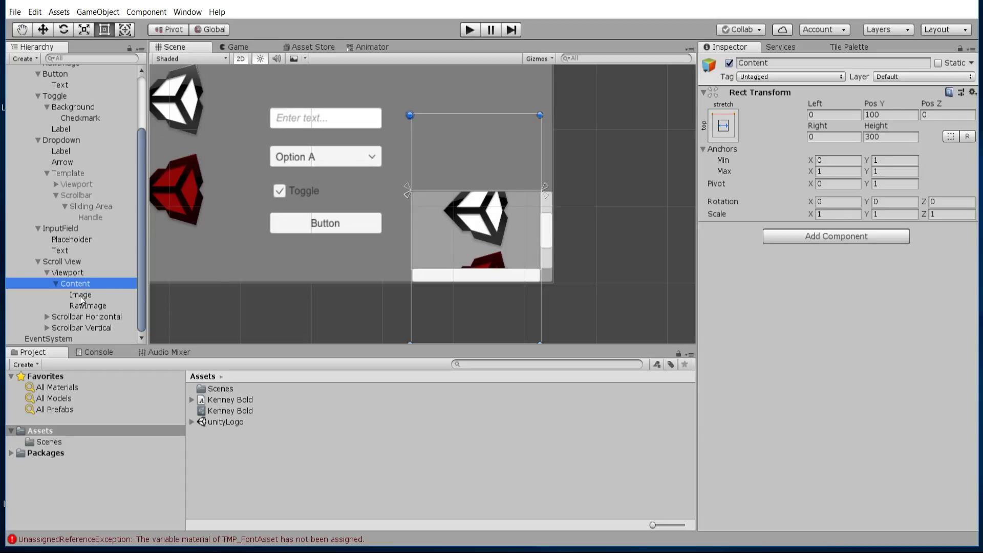
- Inspect the Content's Image and RawImage children, and compare the Viewport's area with the Content's rectangle in the scene
{"action": "left_click", "coordinate": [81, 297]}
{"action": "left_click", "coordinate": [90, 307]}
{"action": "left_click", "coordinate": [90, 295]}
{"action": "left_click", "coordinate": [91, 273]}
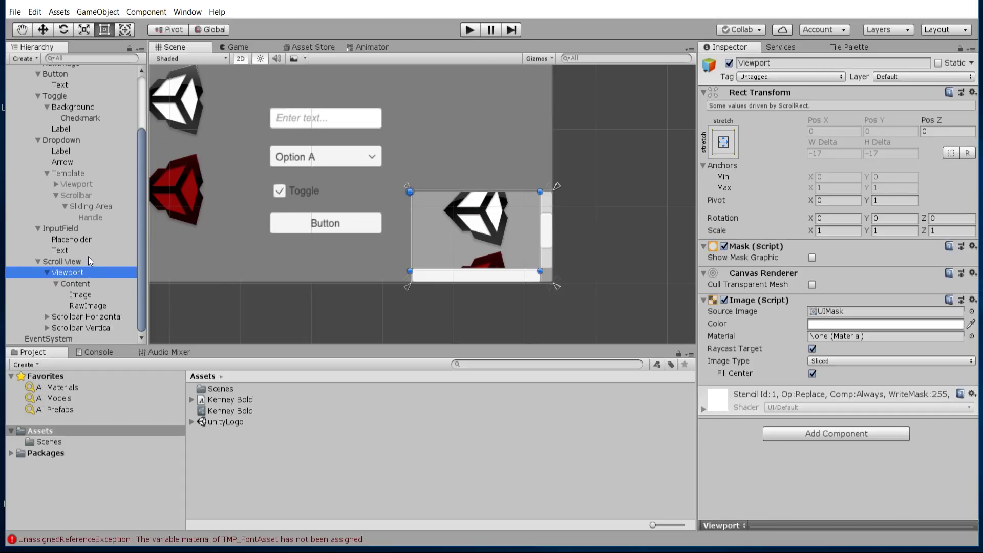
{"action": "left_click", "coordinate": [86, 283]}
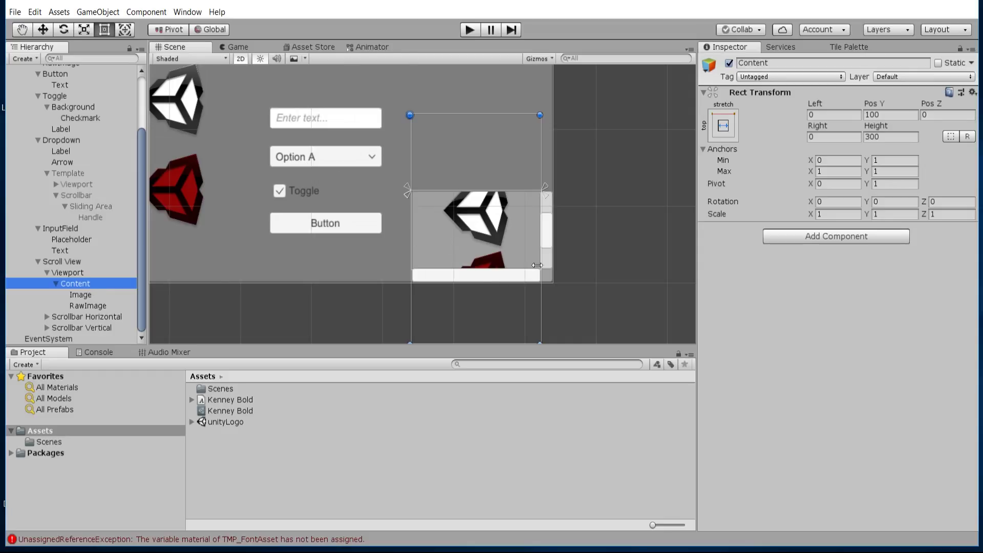
{"action": "scroll", "coordinate": [484, 219], "scroll_direction": "down", "scroll_amount": 1}
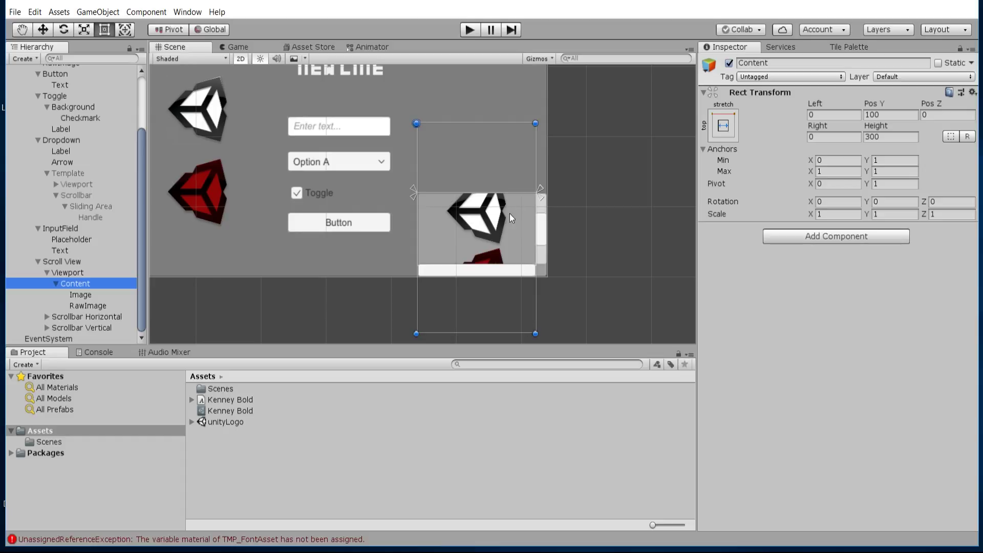
{"action": "scroll", "coordinate": [516, 285], "scroll_direction": "down", "scroll_amount": 1}
{"action": "middle_click_drag", "start_coordinate": [511, 244], "coordinate": [511, 234]}
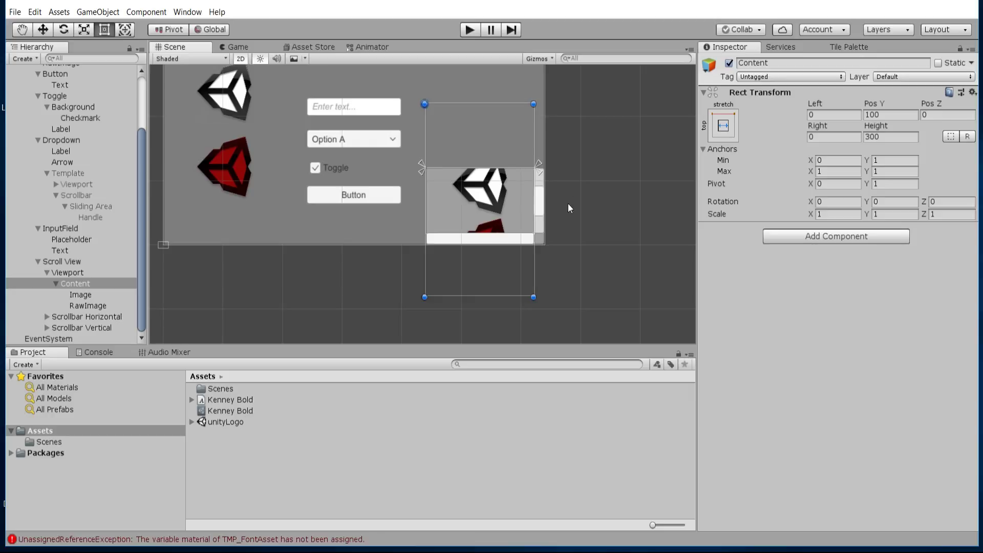
{"action": "scroll", "coordinate": [559, 237], "scroll_direction": "up", "scroll_amount": 1}
- Inspect the Scroll View's Scrollbar Horizontal and Scrollbar Vertical objects, and return to the Scroll View's own settings
{"action": "left_click", "coordinate": [93, 262]}
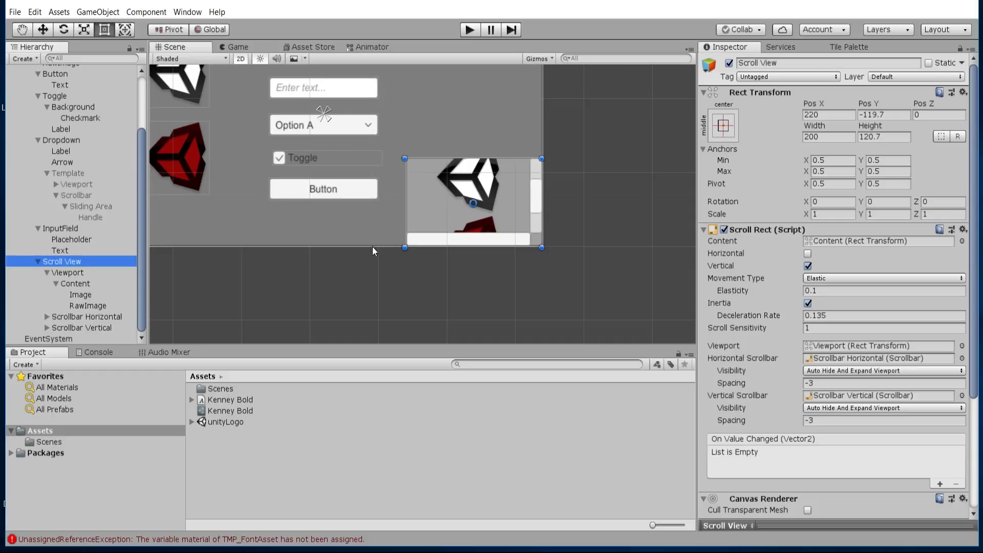
{"action": "left_click", "coordinate": [103, 317]}
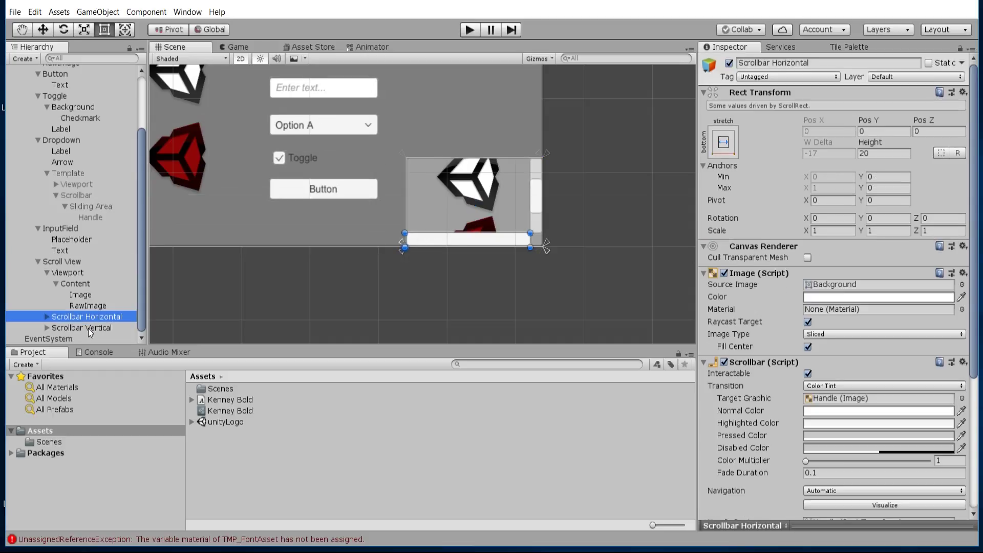
{"action": "left_click", "coordinate": [88, 328]}
{"action": "left_click", "coordinate": [98, 318]}
{"action": "left_click", "coordinate": [536, 199]}
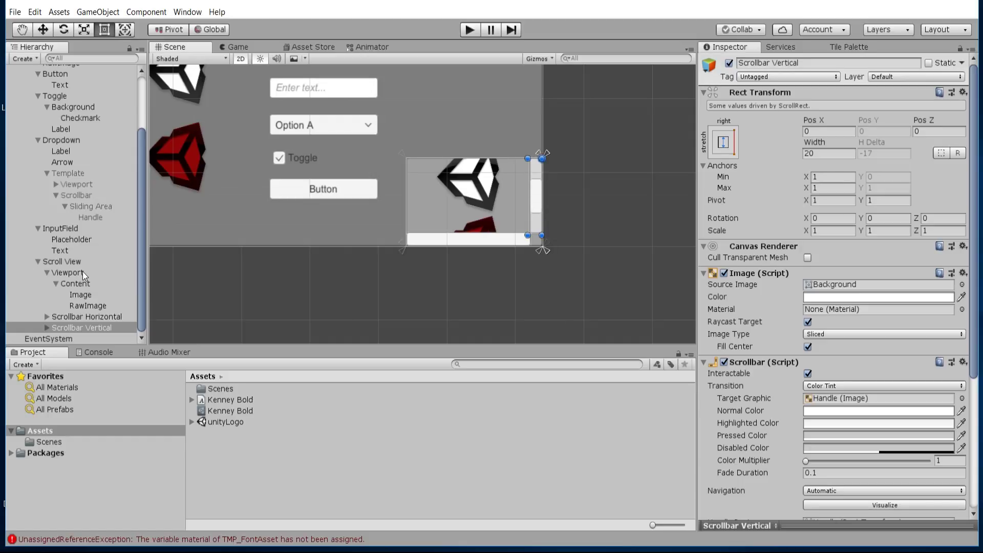
{"action": "double_click", "coordinate": [62, 261]}
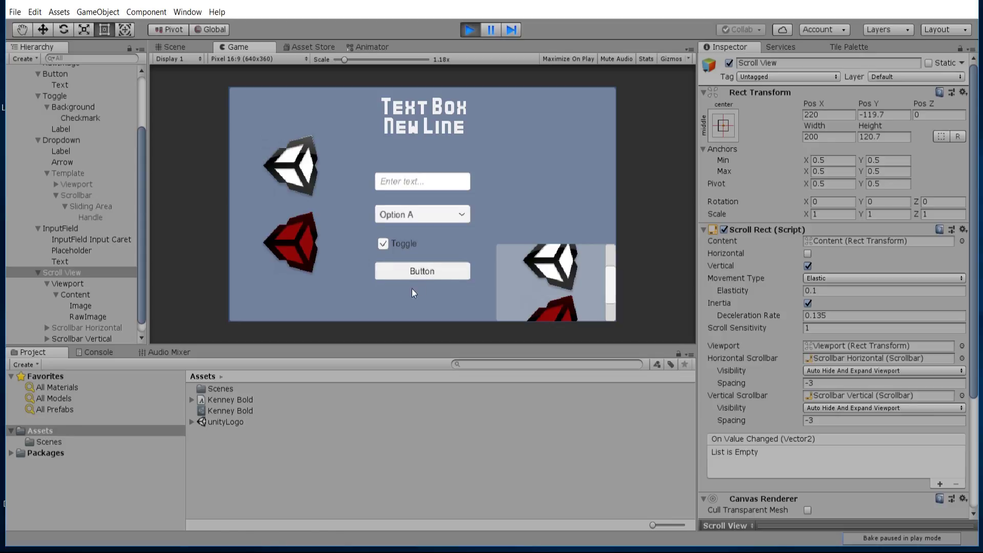
- Test the Button's response to presses in play mode, and review its On Click event list
{"action": "left_click", "coordinate": [444, 272]}
{"action": "left_click", "coordinate": [460, 271]}
{"action": "left_click", "coordinate": [453, 273]}
{"action": "left_click", "coordinate": [416, 271]}
{"action": "left_click", "coordinate": [453, 274]}
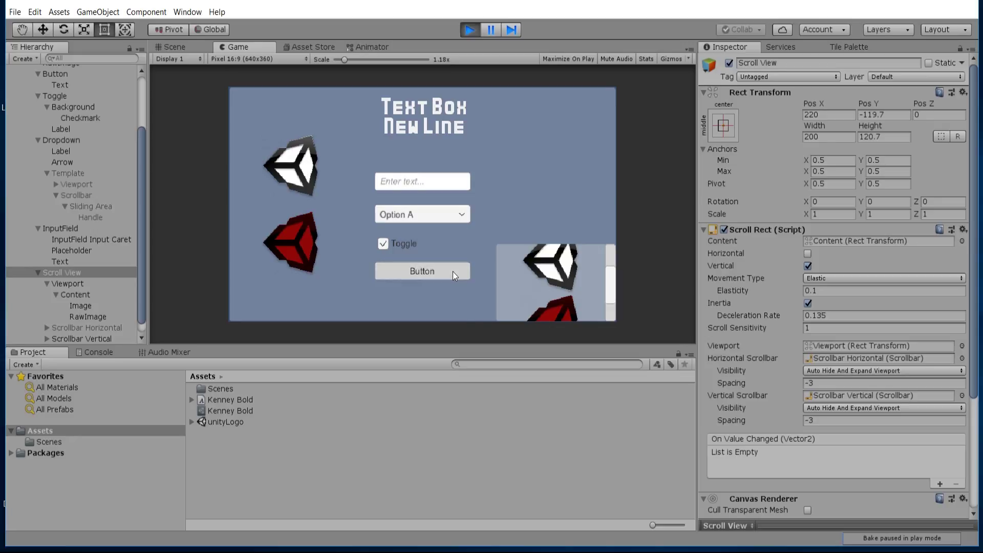
{"action": "left_click", "coordinate": [415, 276]}
{"action": "left_click", "coordinate": [413, 276]}
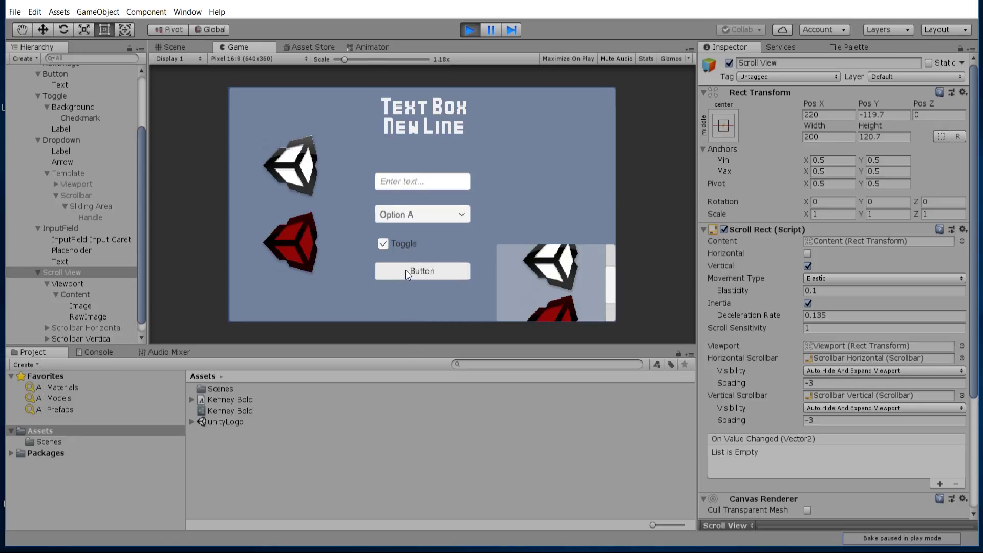
{"action": "left_click", "coordinate": [78, 75]}
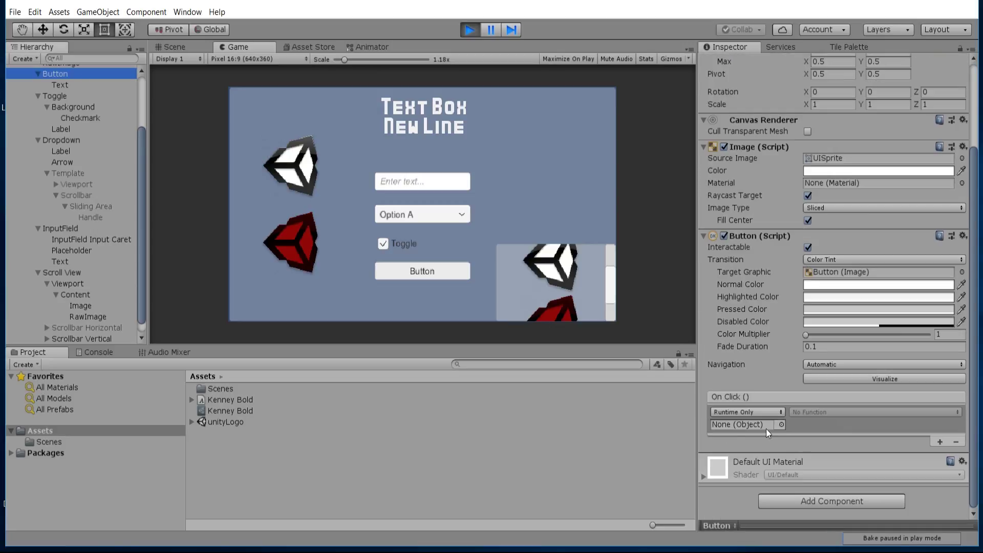
{"action": "left_click", "coordinate": [415, 287]}
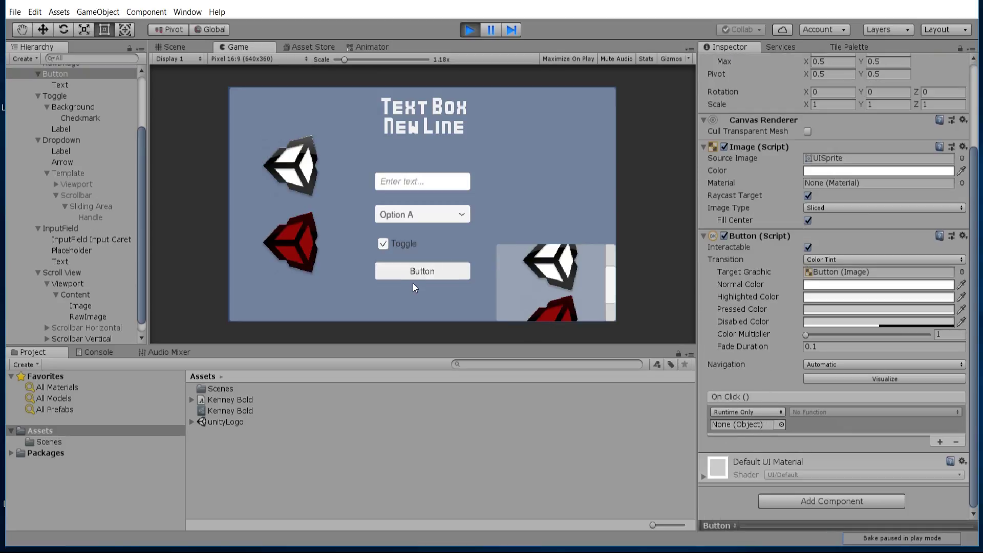
{"action": "left_click", "coordinate": [417, 269]}
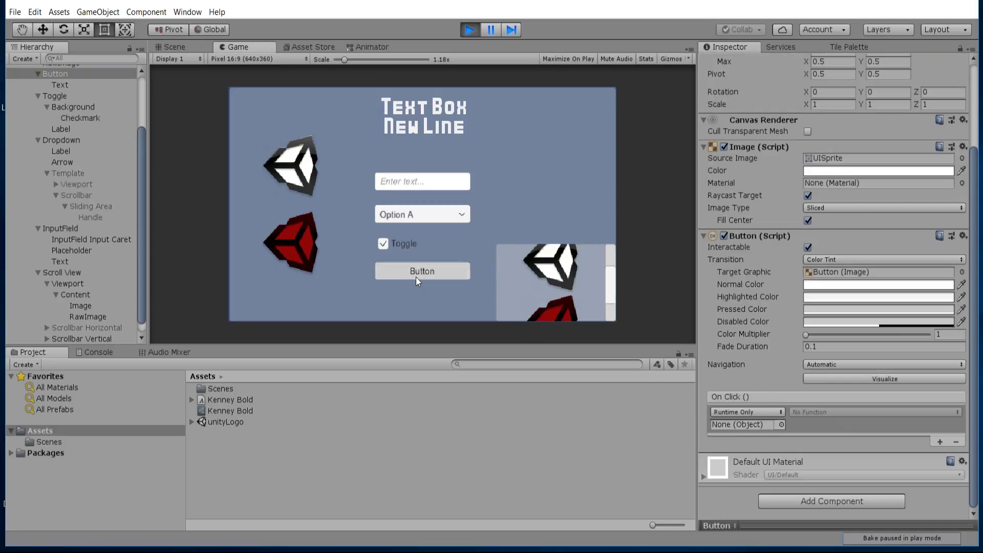
- Test the Toggle in the running game, leaving it switched off
{"action": "left_click", "coordinate": [385, 246]}
{"action": "left_click", "coordinate": [382, 247]}
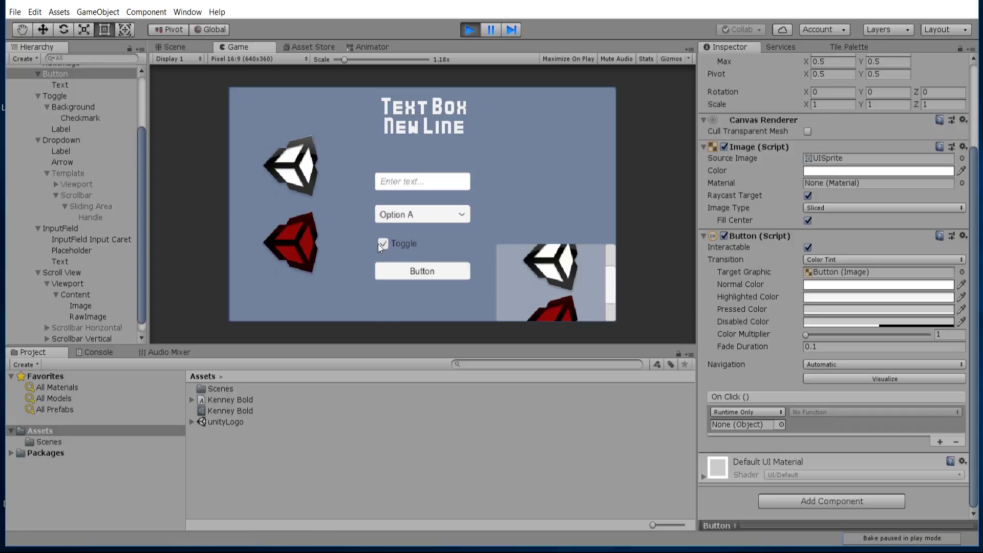
{"action": "left_click", "coordinate": [382, 245]}
- Try Options A, B and C of the Dropdown in the running game, leaving Option B selected
{"action": "left_click", "coordinate": [453, 215]}
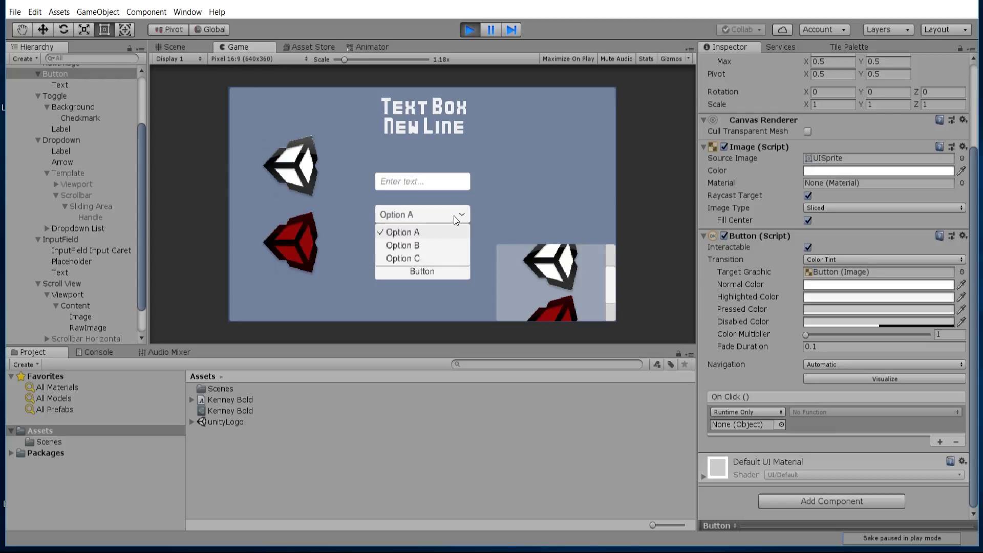
{"action": "left_click", "coordinate": [454, 217]}
{"action": "left_click", "coordinate": [454, 215]}
{"action": "left_click", "coordinate": [435, 245]}
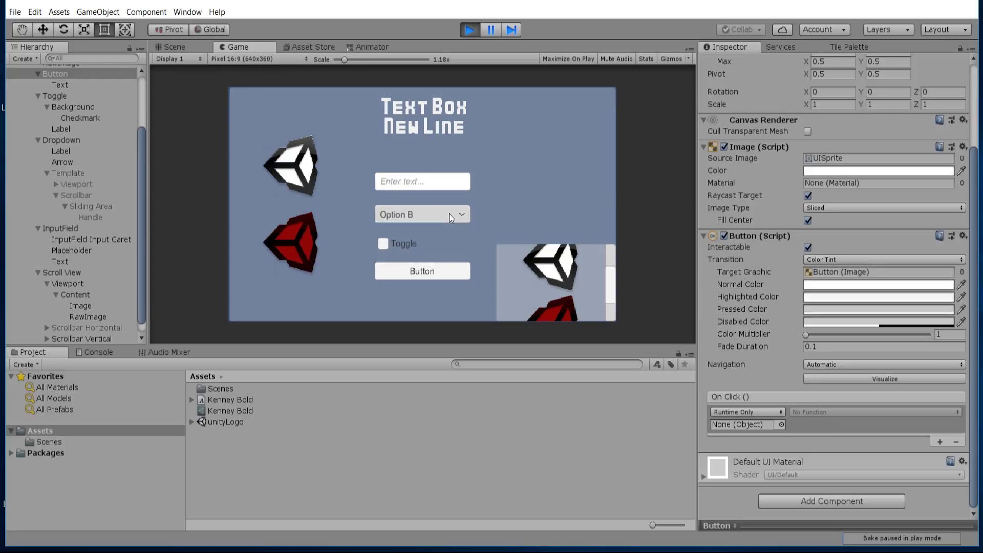
{"action": "left_click", "coordinate": [394, 214]}
{"action": "left_click", "coordinate": [405, 232]}
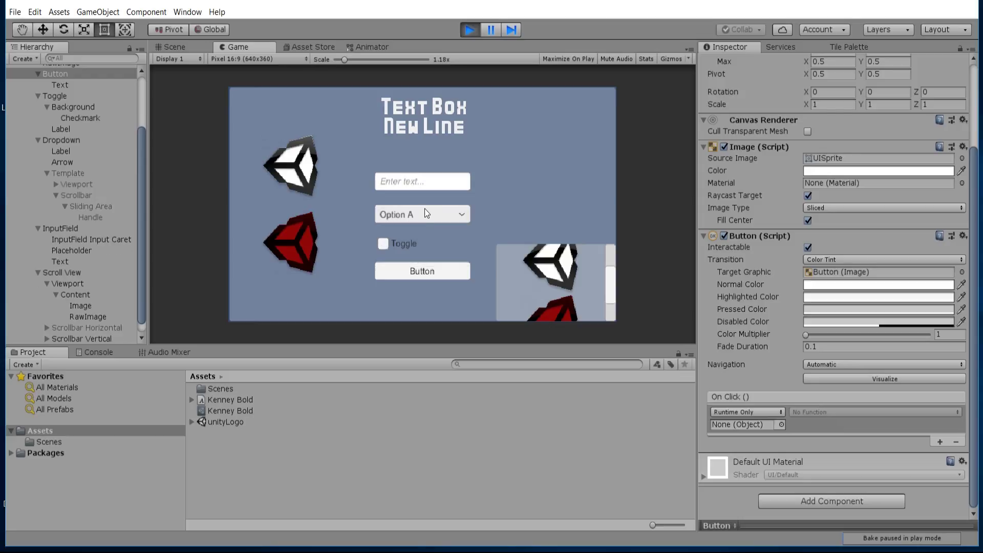
{"action": "left_click", "coordinate": [425, 209]}
{"action": "left_click", "coordinate": [410, 259]}
{"action": "left_click", "coordinate": [407, 215]}
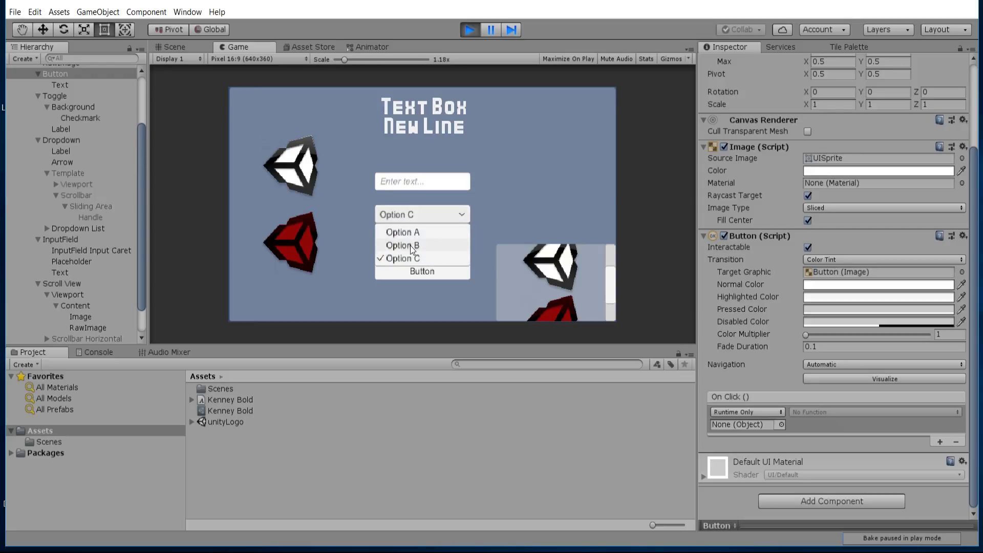
{"action": "left_click", "coordinate": [410, 245]}
{"action": "left_click", "coordinate": [423, 217]}
{"action": "left_click", "coordinate": [642, 200]}
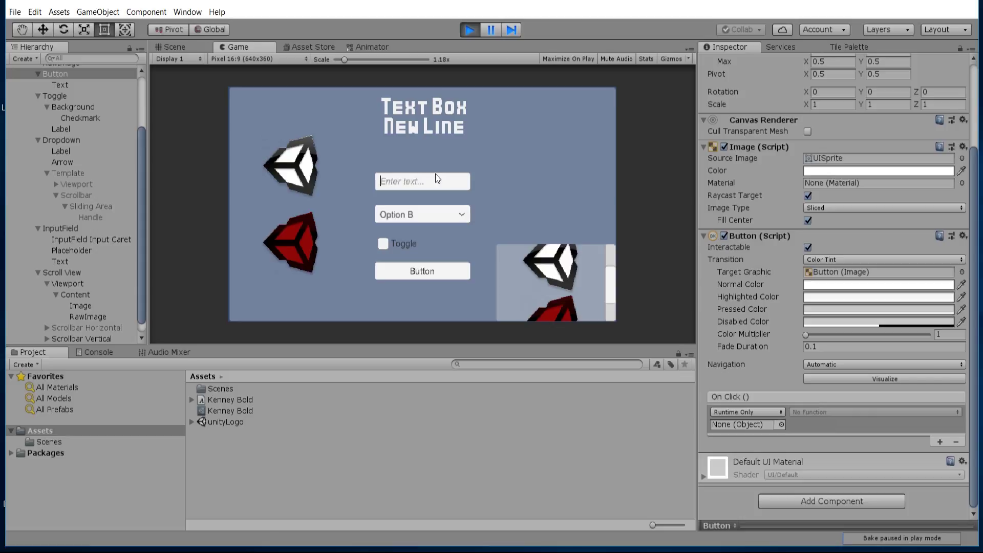
- Enter "Keyboard" in the InputField of the running game, and test selecting its text
{"action": "type", "text": "Keyboar"}
{"action": "key", "text": "BackSpace"}
{"action": "type", "text": "ard"}
{"action": "double_click", "coordinate": [399, 183]}
{"action": "left_click", "coordinate": [400, 185]}
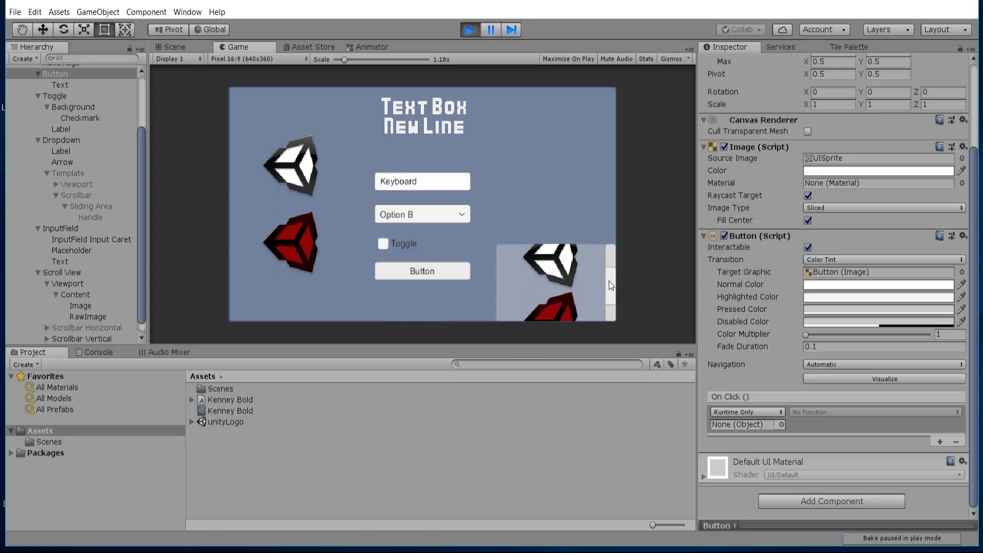
- Test scrolling the Scroll View's two logo images vertically in the running game, finishing at the start of the content
{"action": "left_click_drag", "start_coordinate": [610, 285], "coordinate": [526, 283]}
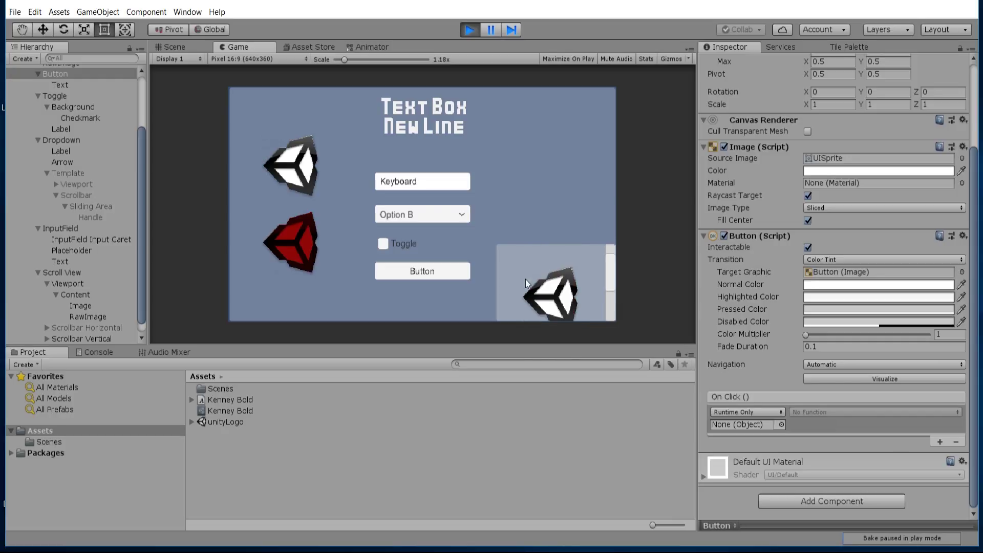
{"action": "scroll", "coordinate": [537, 282], "scroll_direction": "down", "scroll_amount": 2}
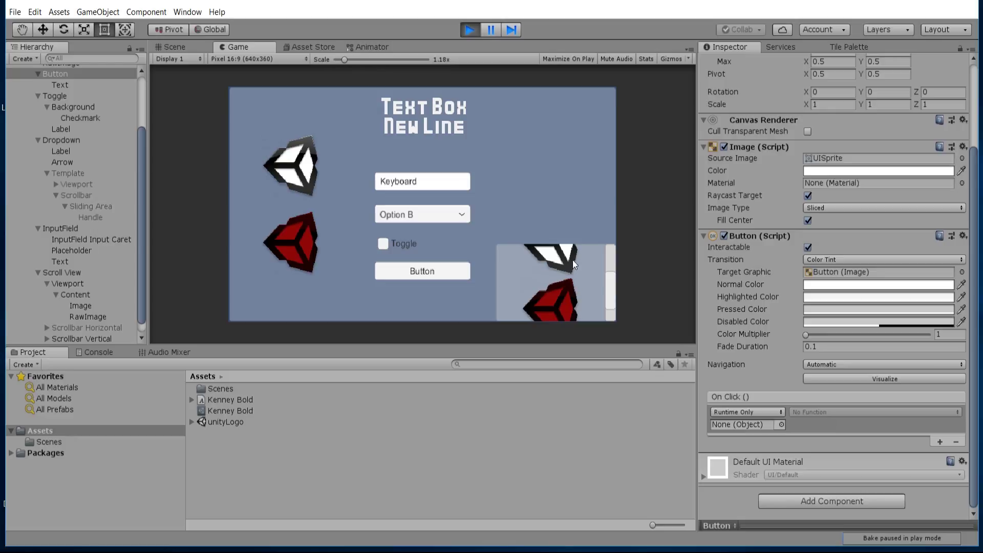
{"action": "scroll", "coordinate": [575, 264], "scroll_direction": "down", "scroll_amount": 1}
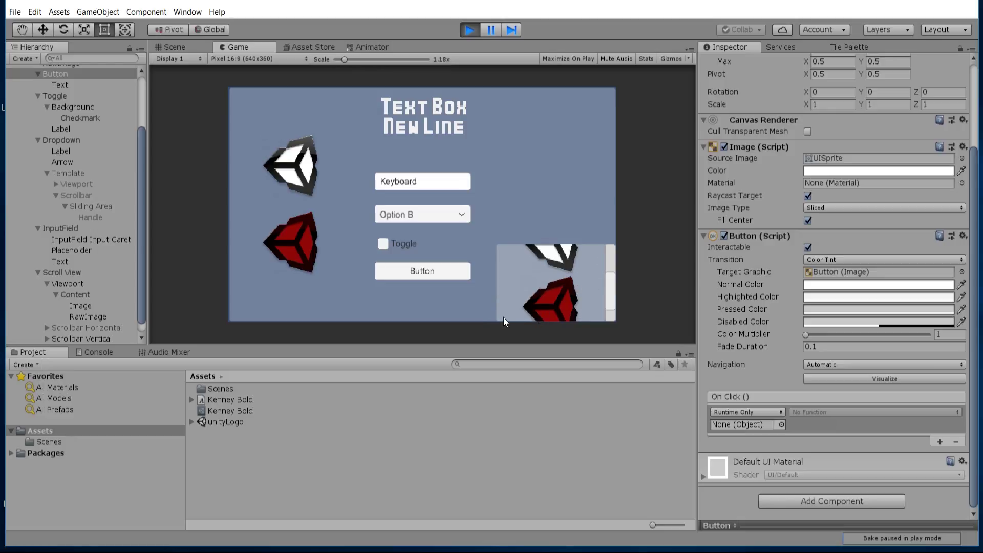
{"action": "scroll", "coordinate": [563, 319], "scroll_direction": "down", "scroll_amount": 2}
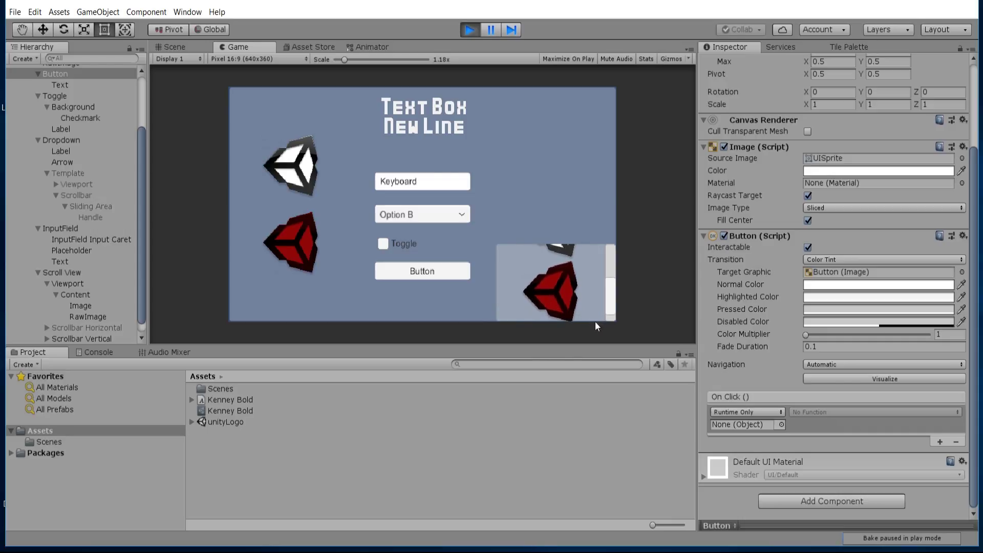
{"action": "left_click_drag", "start_coordinate": [606, 302], "coordinate": [565, 196]}
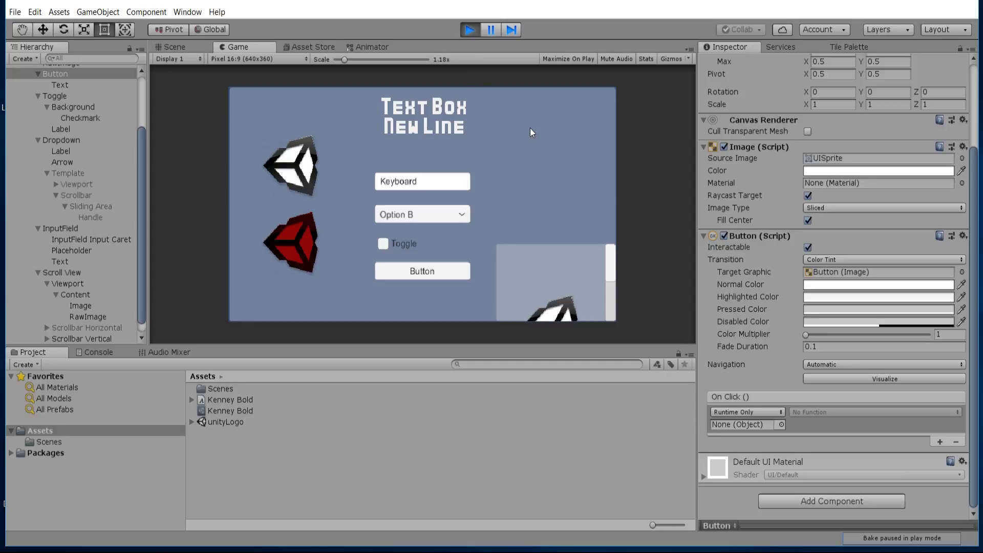
- Stop the running game and inspect the InputField, Dropdown, Toggle, Button and white logo Image one after another in the scene
{"action": "left_click", "coordinate": [469, 29]}
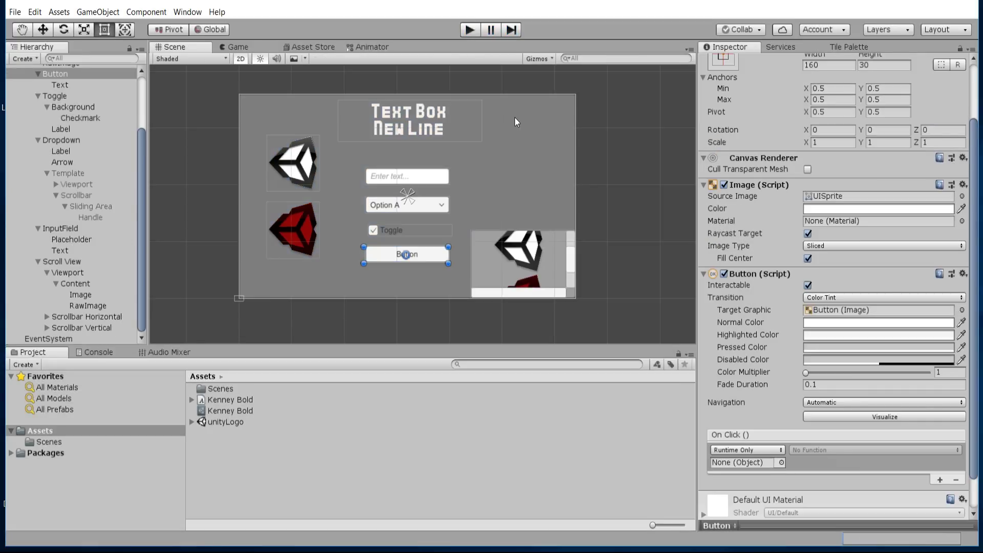
{"action": "left_click", "coordinate": [462, 164]}
{"action": "left_click", "coordinate": [423, 178]}
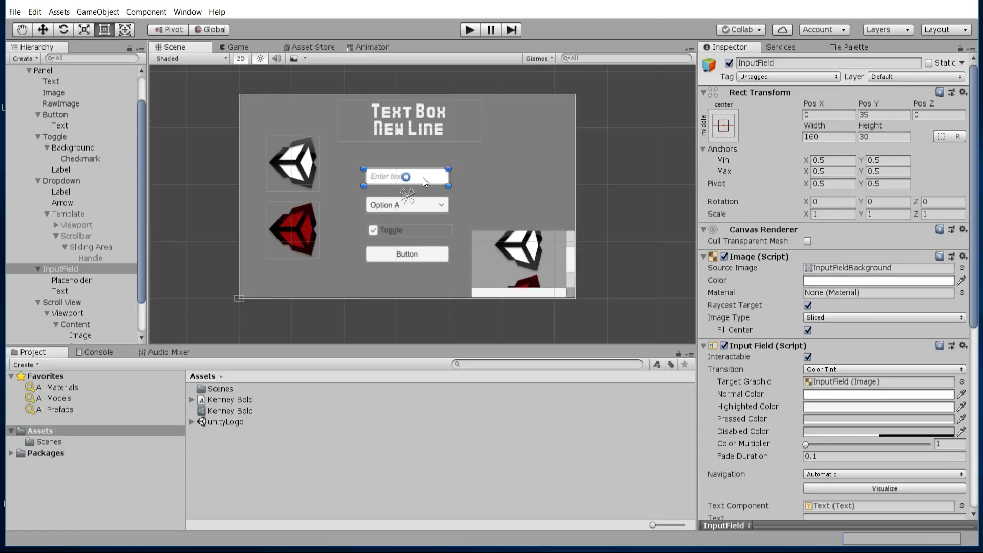
{"action": "left_click", "coordinate": [415, 210]}
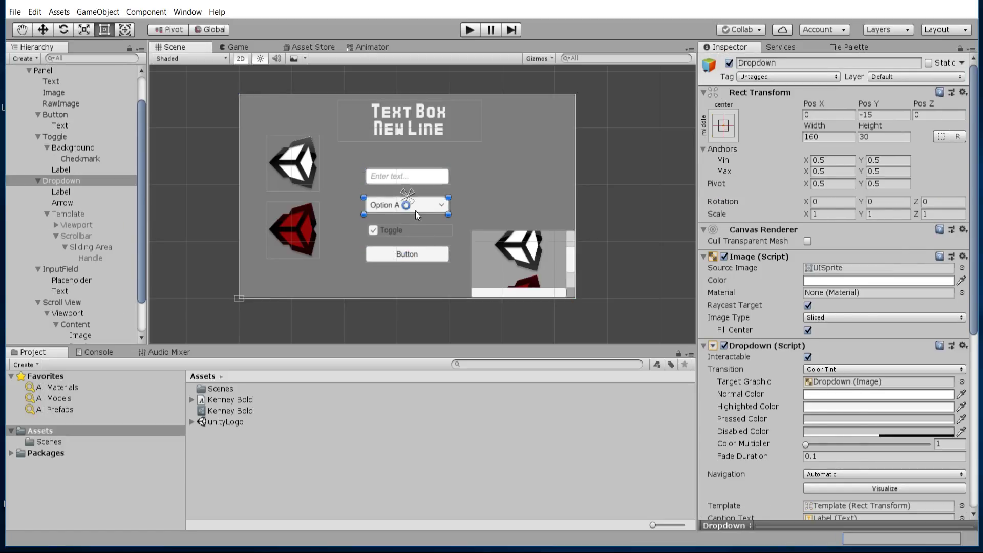
{"action": "left_click", "coordinate": [399, 231]}
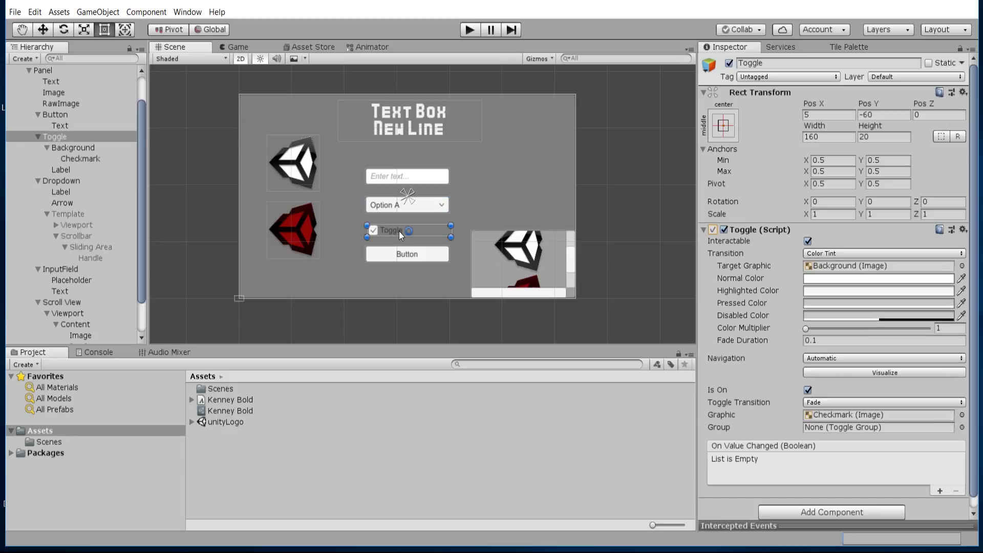
{"action": "left_click", "coordinate": [408, 250]}
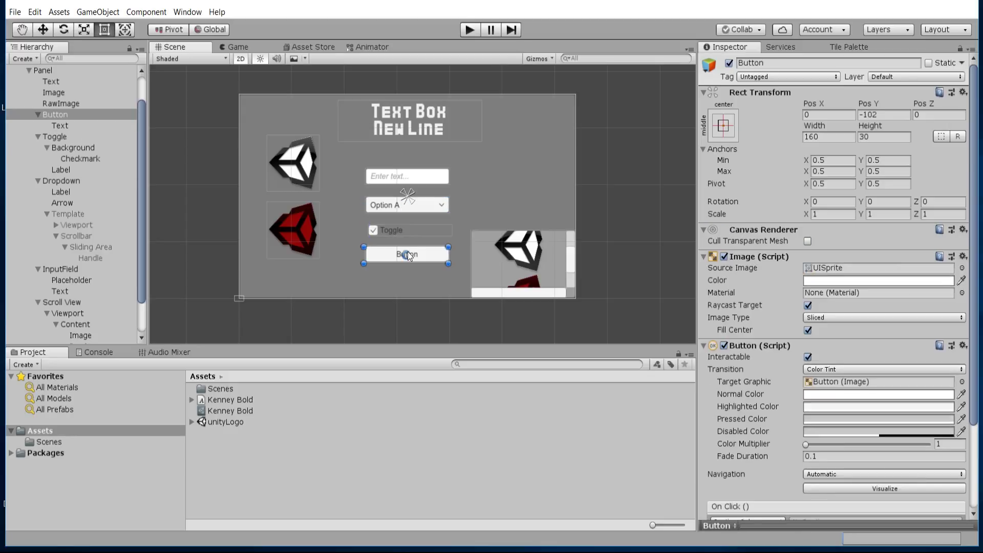
{"action": "left_click", "coordinate": [289, 165]}
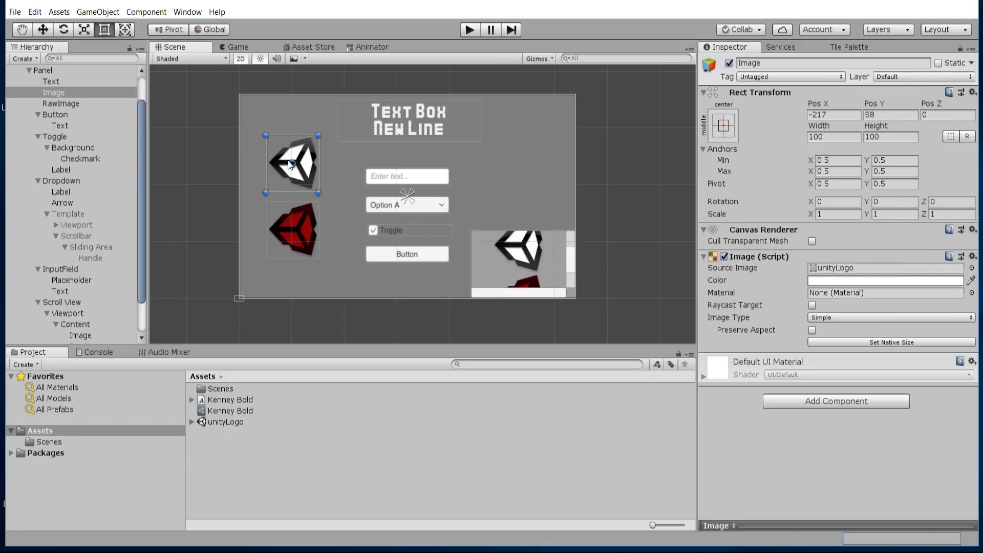